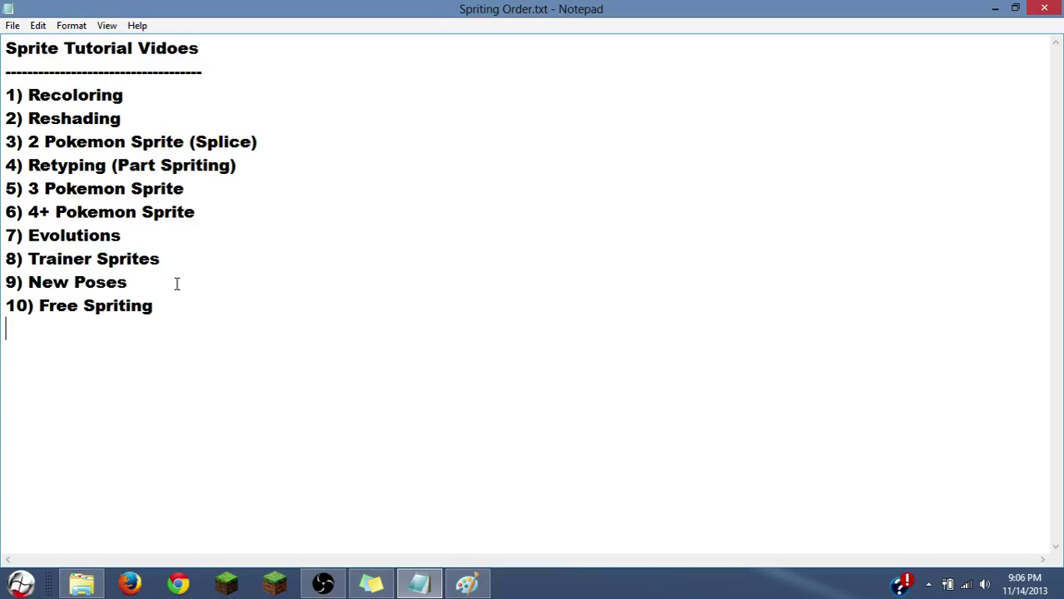
Open Psychic Trainer (New Pose).png from the Poke'Sprites folder, examine the enlarged sprite, and close the image and the folder
left_click_drag(158, 285, 30, 289)
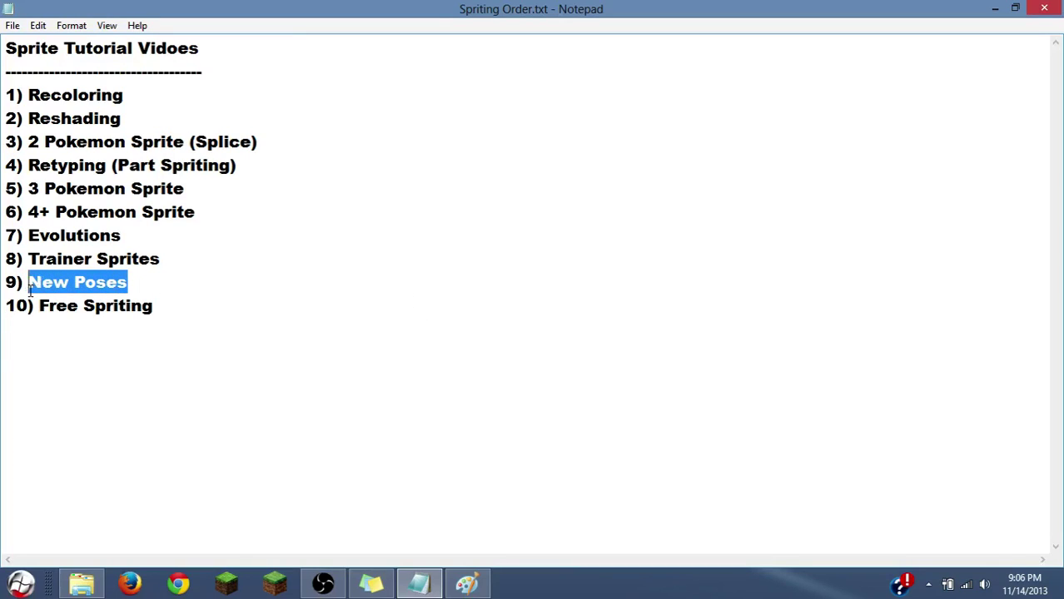
left_click(148, 291)
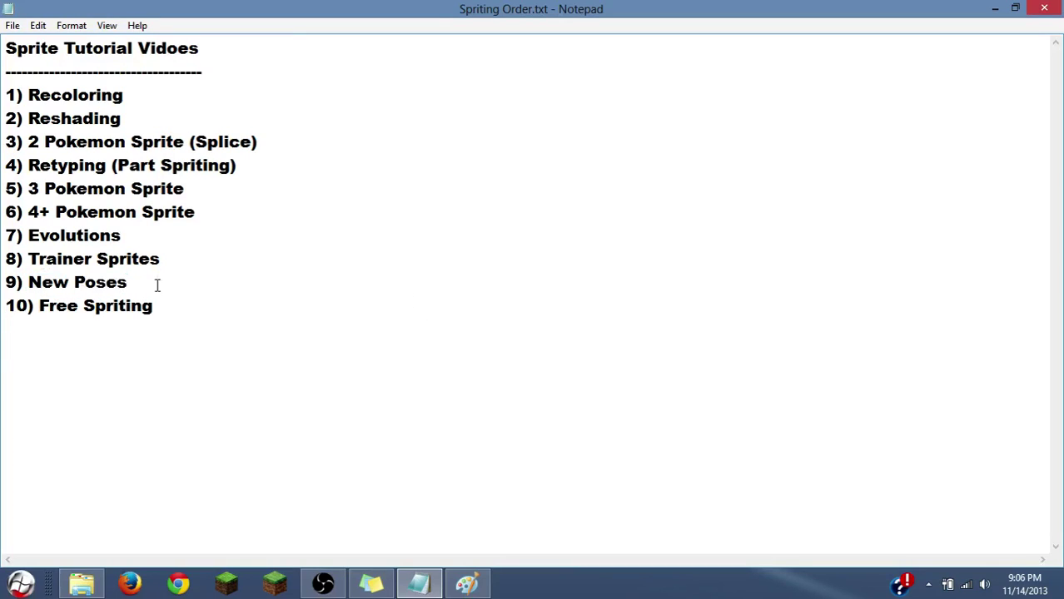
right_click(75, 590)
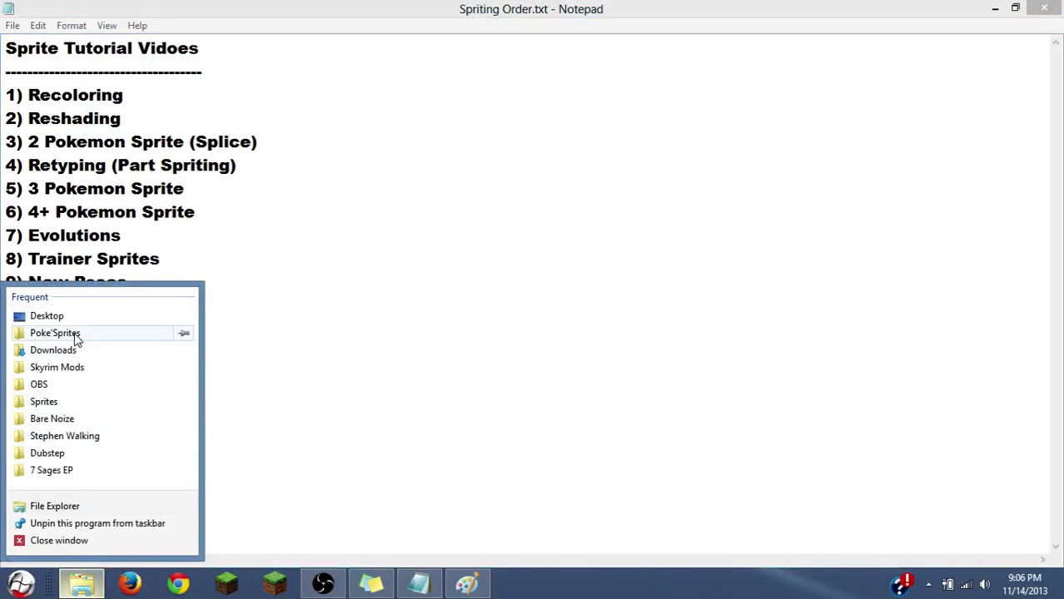
left_click(75, 337)
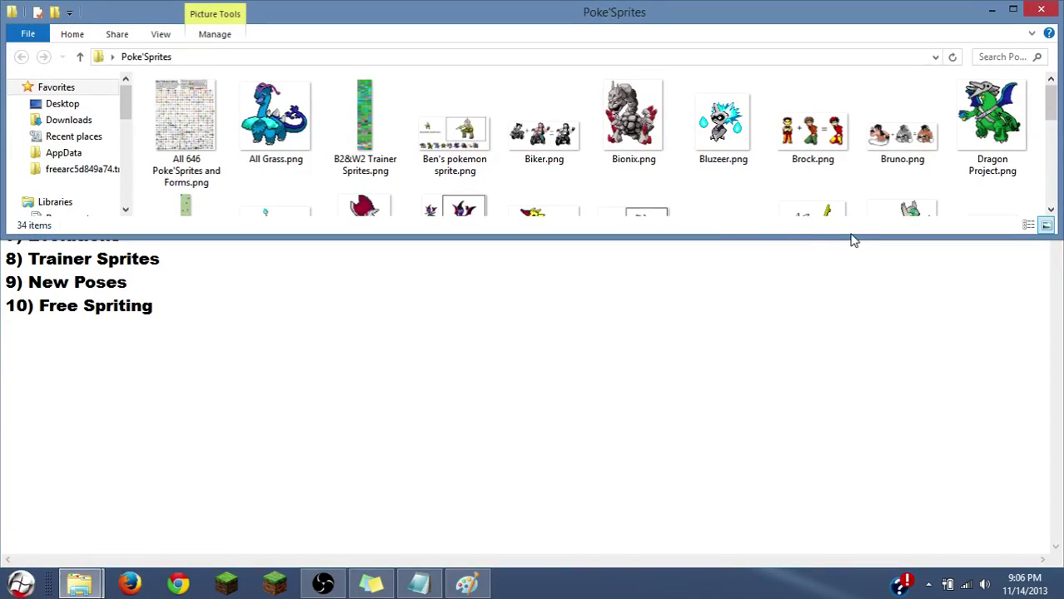
double_click(836, 466)
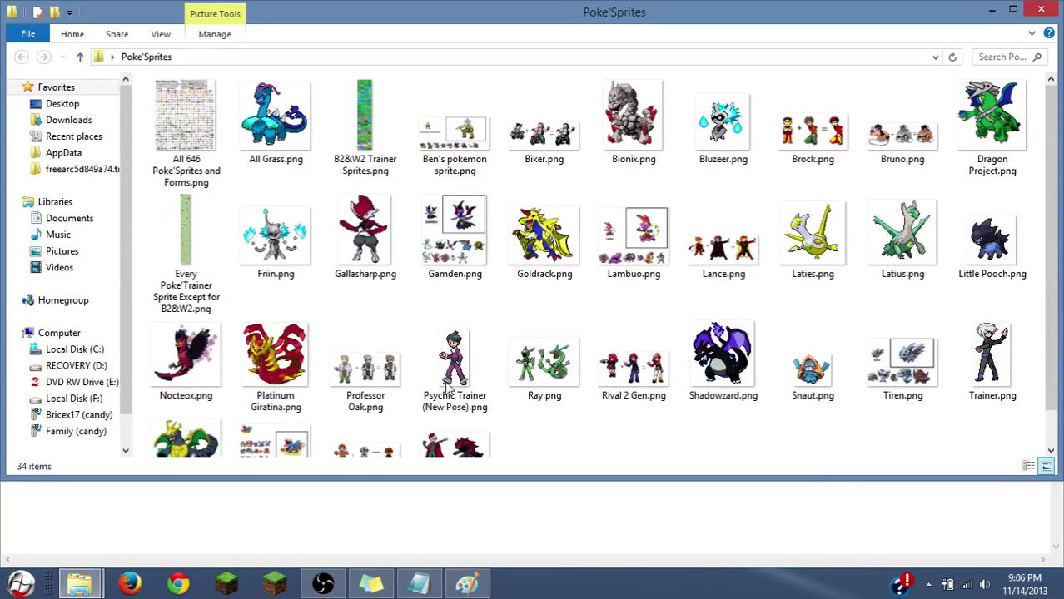
double_click(456, 366)
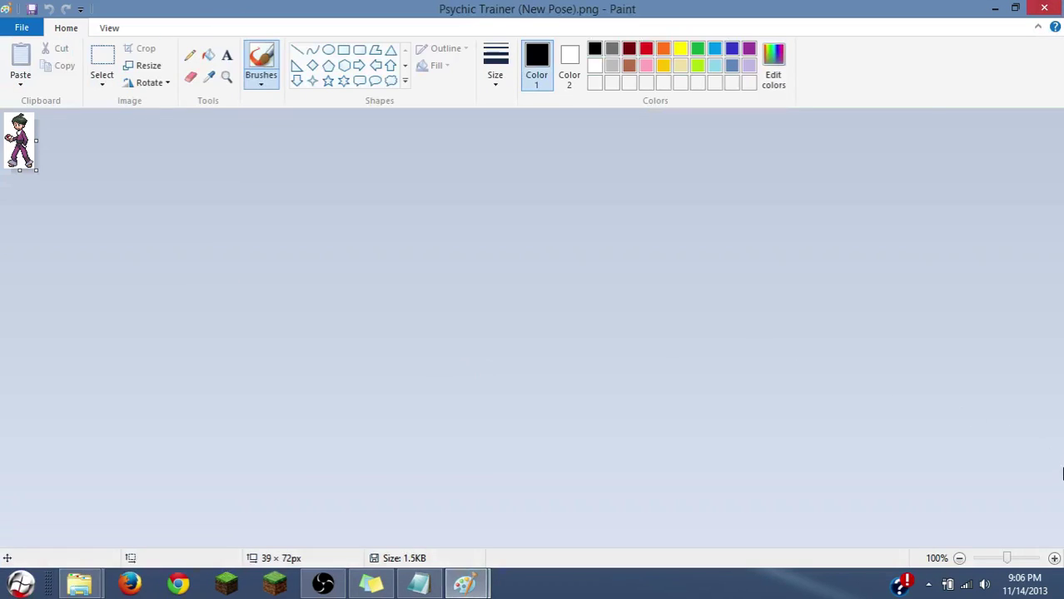
left_click(1053, 558)
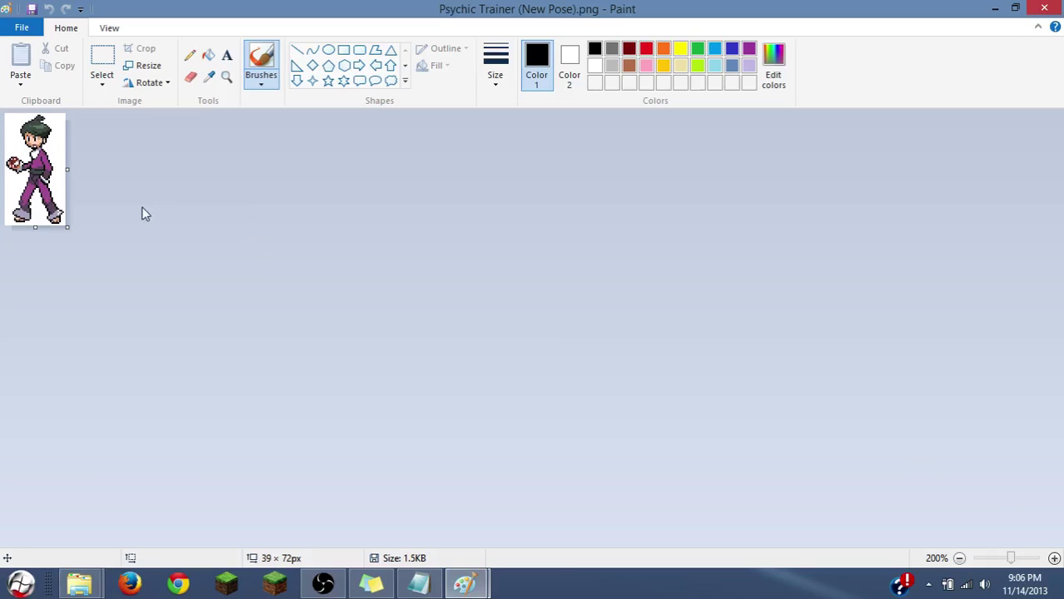
left_click(104, 55)
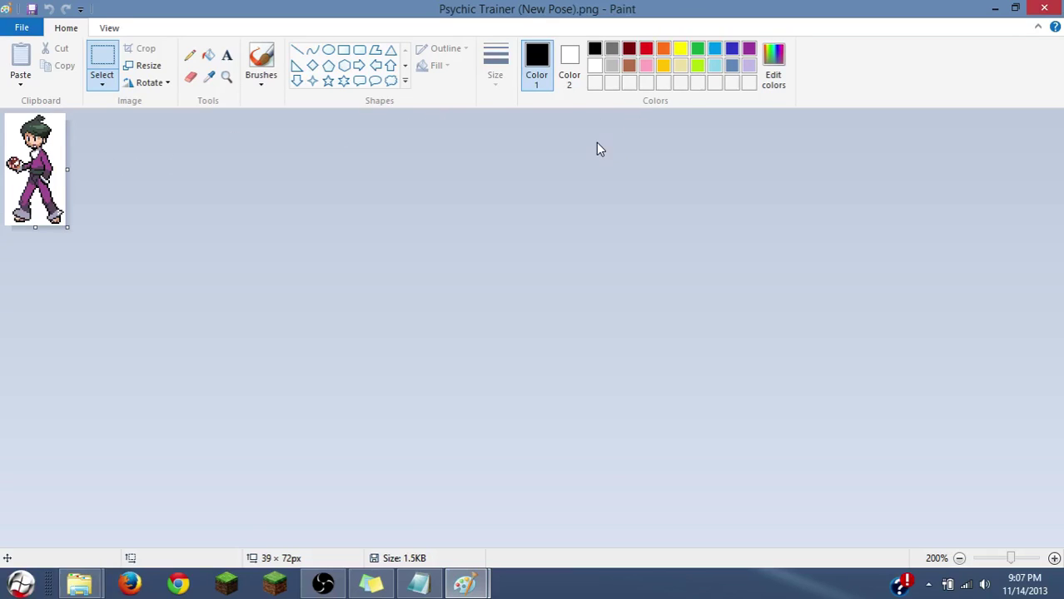
left_click(1044, 7)
left_click(1052, 9)
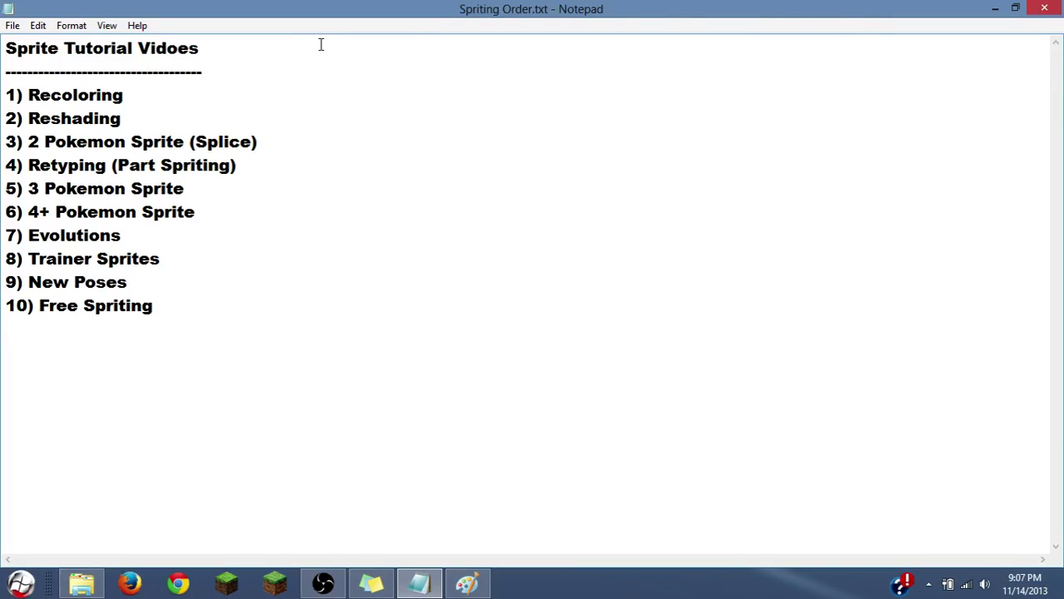
Save the Spriting Order.txt list and close it, returning to the untitled Paint image with the two sprites
mouse_move(1062, 2)
left_click(11, 25)
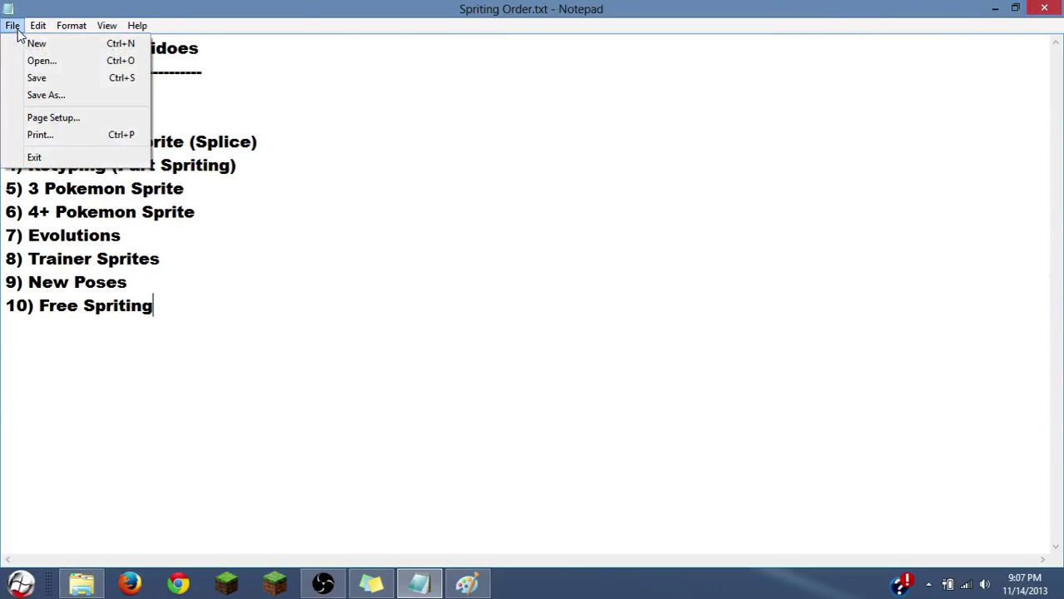
left_click(36, 78)
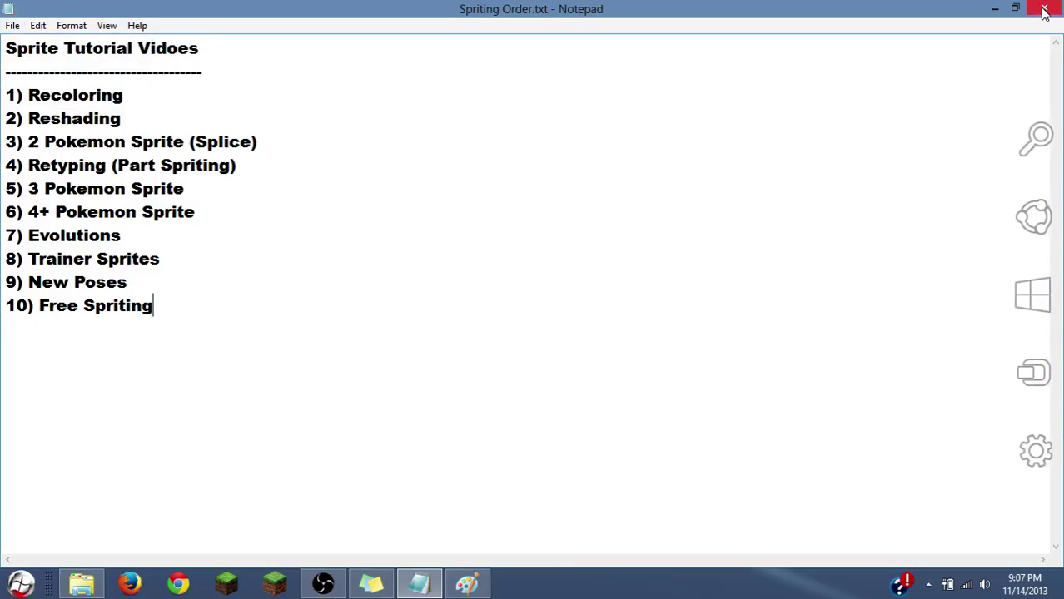
left_click(1044, 10)
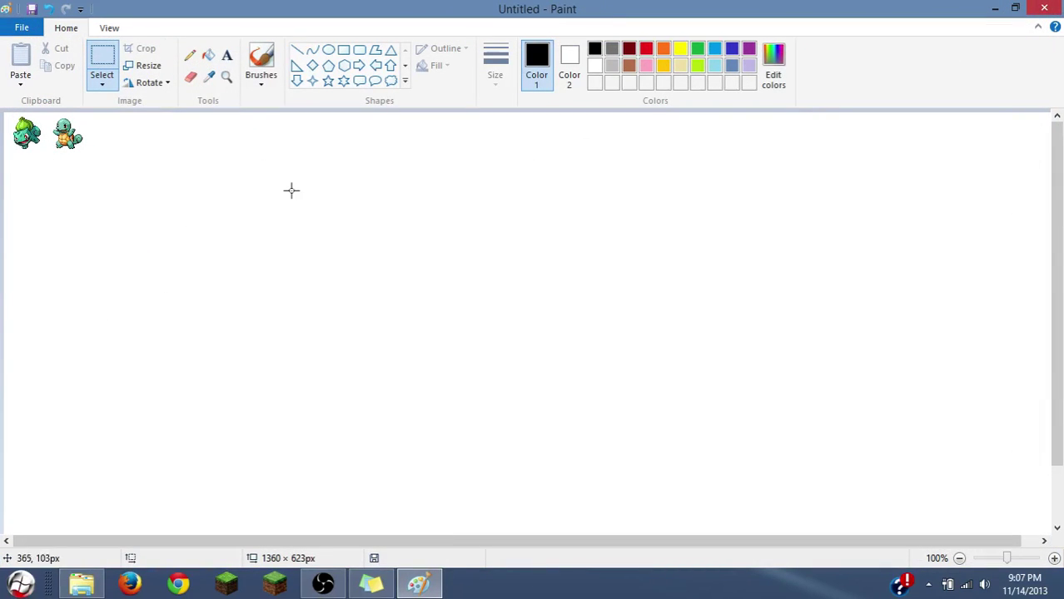
Copy the Bulbasaur and Squirtle sprites together with a rectangular selection about 117 × 56 px and paste the copy
left_click(1054, 559)
left_click(1055, 559)
left_click(1055, 558)
left_click(1055, 559)
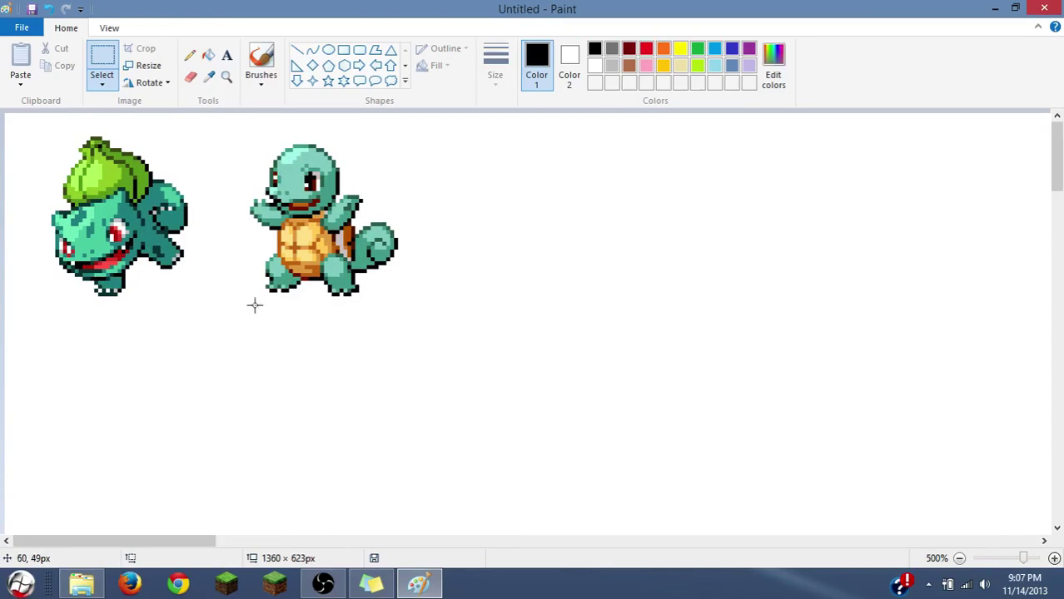
left_click_drag(457, 330, 108, 94)
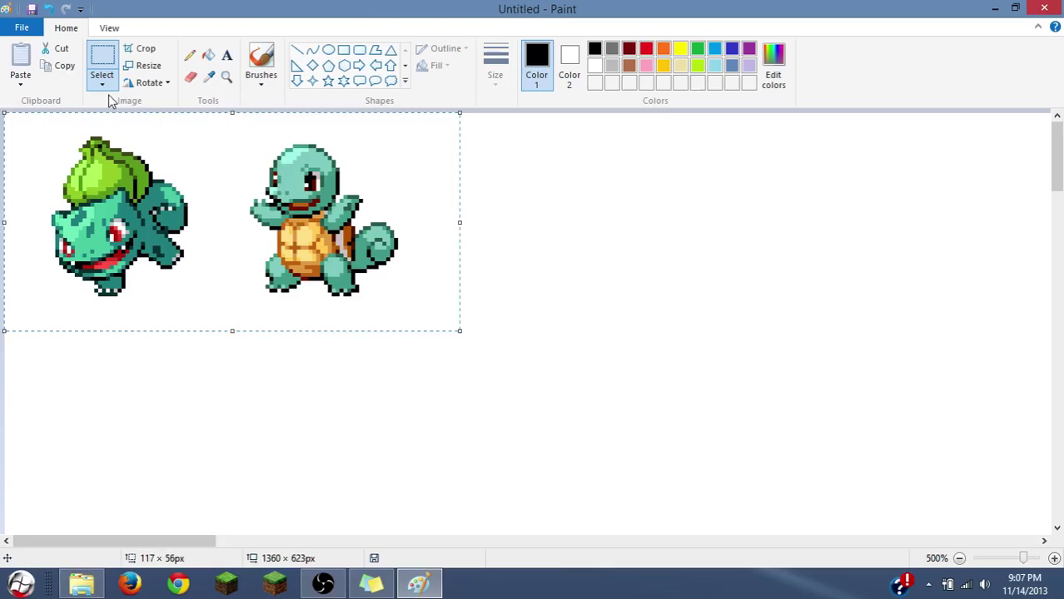
left_click(62, 70)
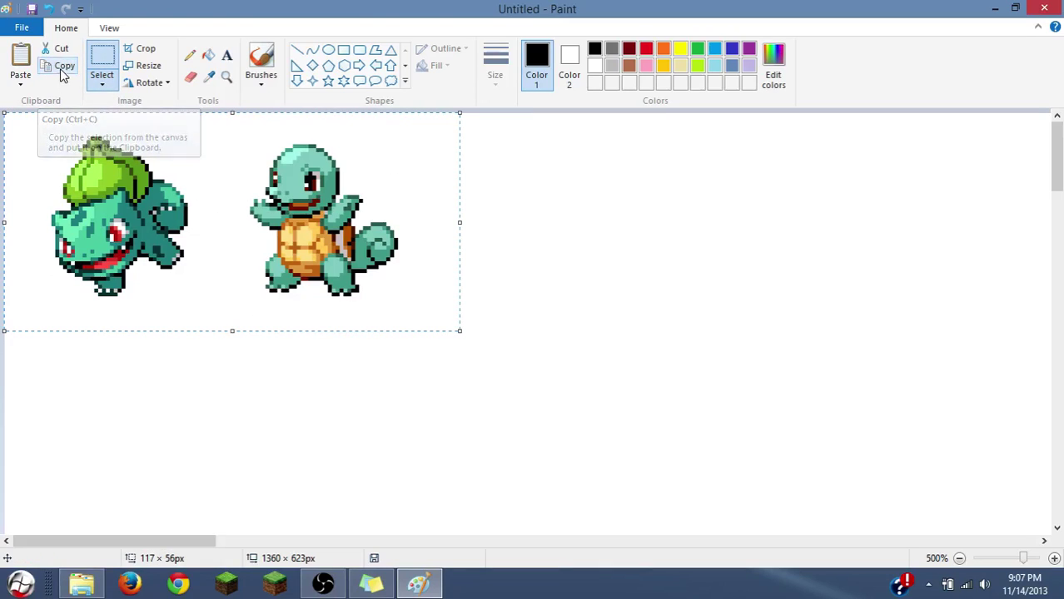
left_click(18, 58)
Move the pasted sprite pair straight down until it sits directly below the originals, and deselect it
key("Down")
key("Down")
key("Down")
key("Down")
key("Down")
key("Down")
key("Down")
key("Down")
key("Down")
key("Down")
key("Down")
key("Down")
key("Down")
key("Down")
key("Down")
key("Down")
key("Down")
key("Down")
key("Down")
key("Down")
key("Down")
key("Down")
key("Down")
key("Down")
key("Down")
key("Down")
key("Down")
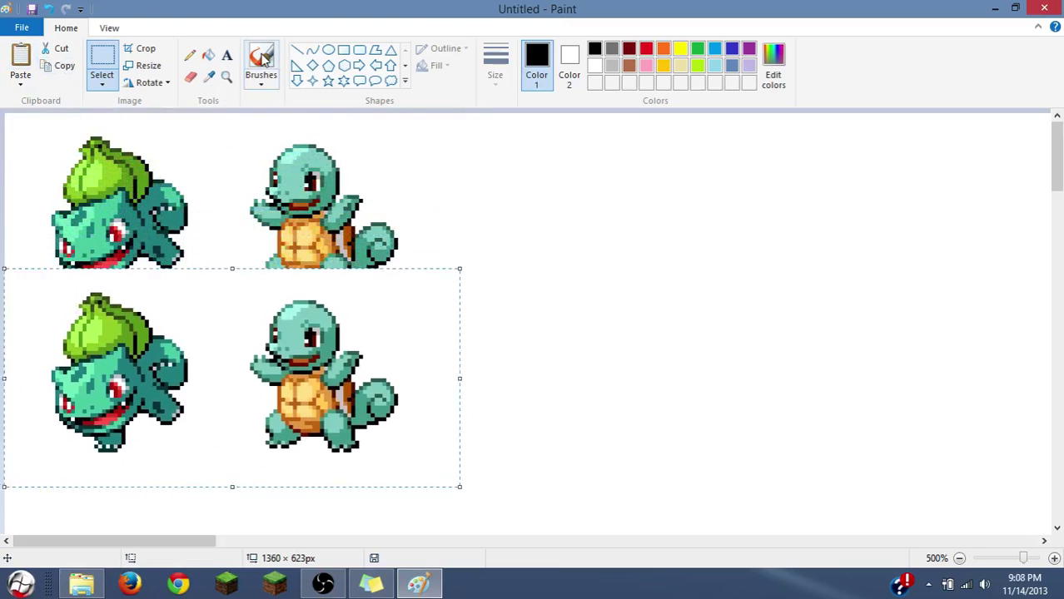
scroll(404, 176, "down", 2)
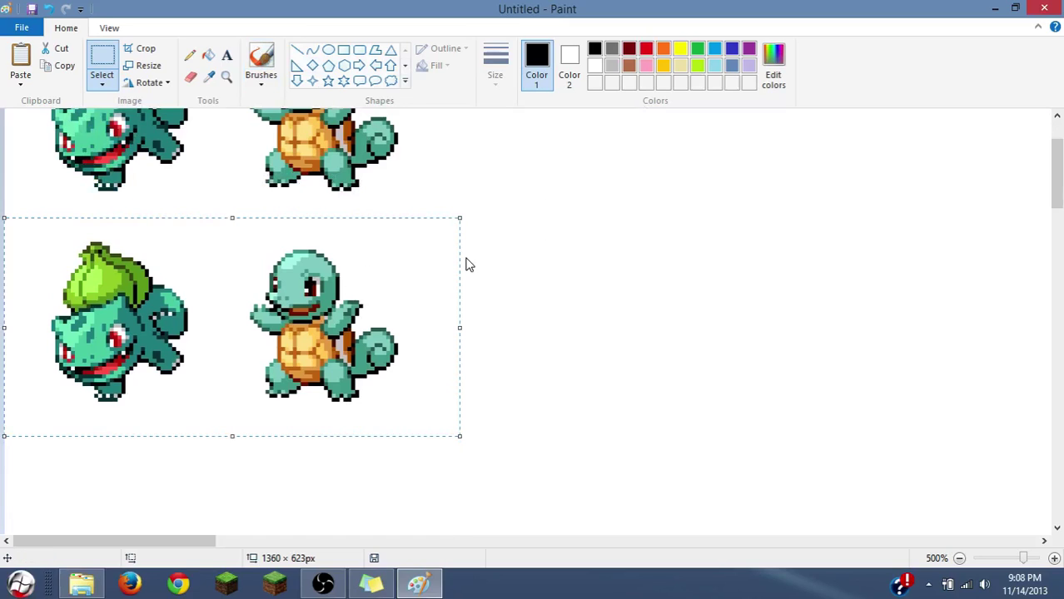
key("Up")
key("Up")
key("Up")
key("Up")
key("Up")
key("Up")
key("Up")
key("Up")
key("Up")
key("Up")
key("Up")
key("Up")
key("Up")
key("Right")
key("Up")
key("Up")
key("Up")
key("Left")
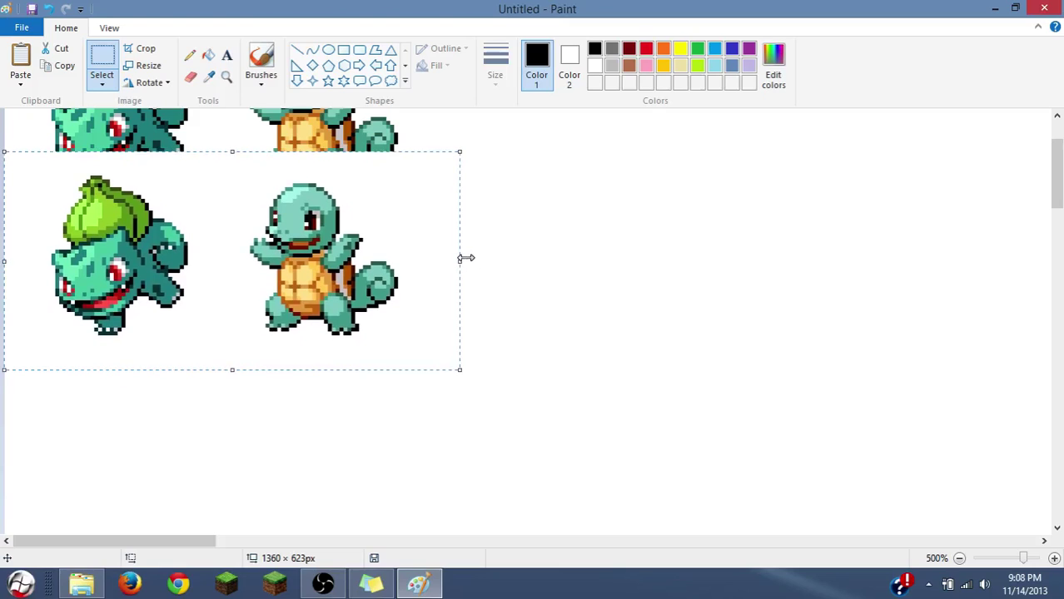
key("Down")
key("Down")
key("Down")
key("Down")
key("Down")
key("Down")
key("Down")
key("Down")
key("Down")
key("Down")
key("Down")
key("Down")
key("Down")
key("Down")
key("Down")
key("Down")
key("Down")
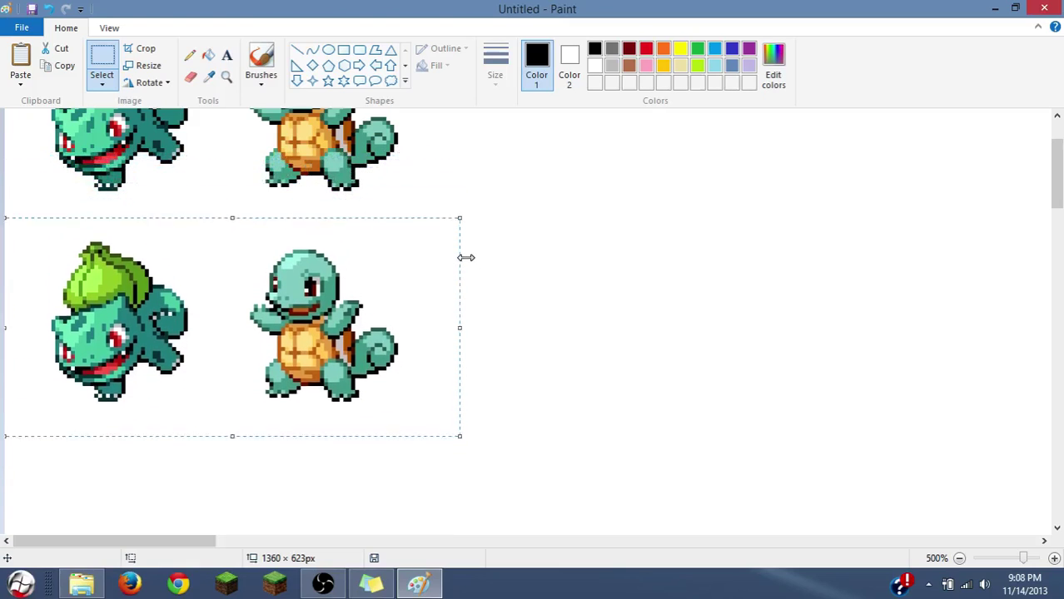
key("Up")
key("Up")
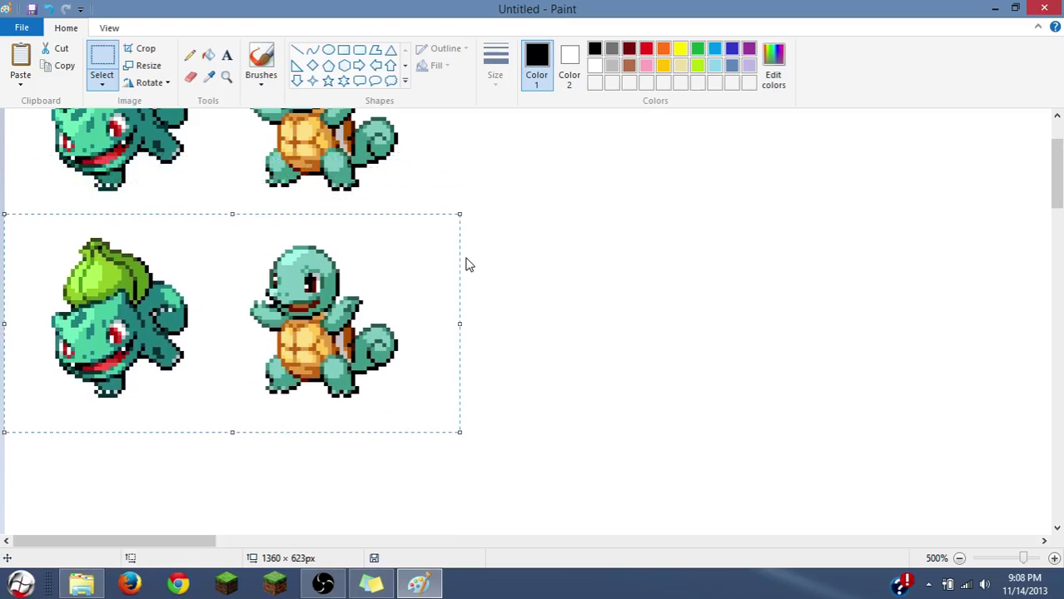
left_click(598, 283)
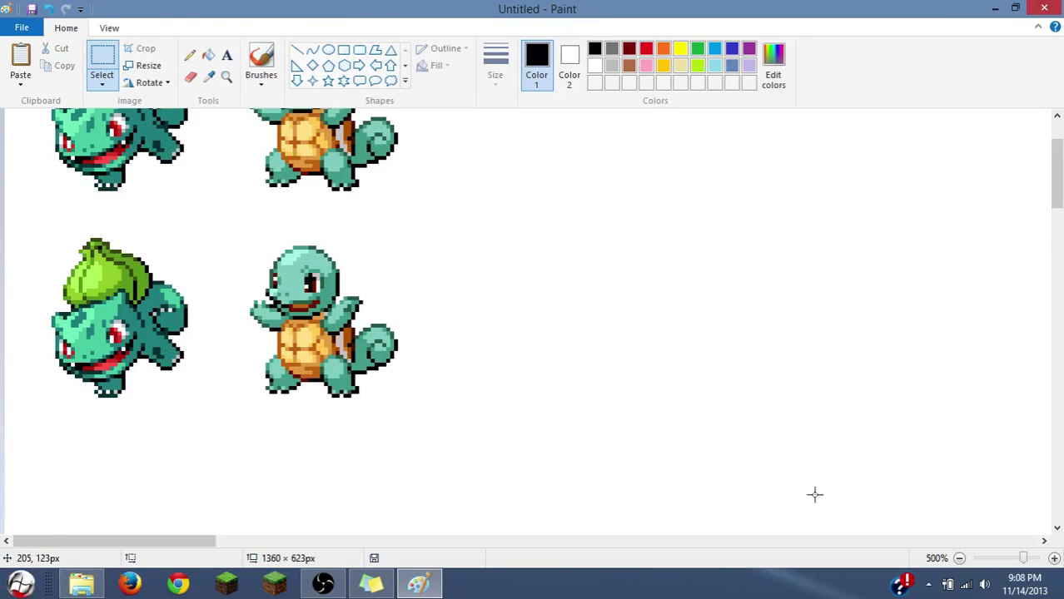
At 100% zoom, try moving the lower Squirtle onto the upper one and back using a selection about 53 × 55 px
left_click(959, 559)
left_click(959, 558)
left_click(959, 558)
left_click(959, 559)
left_click(959, 559)
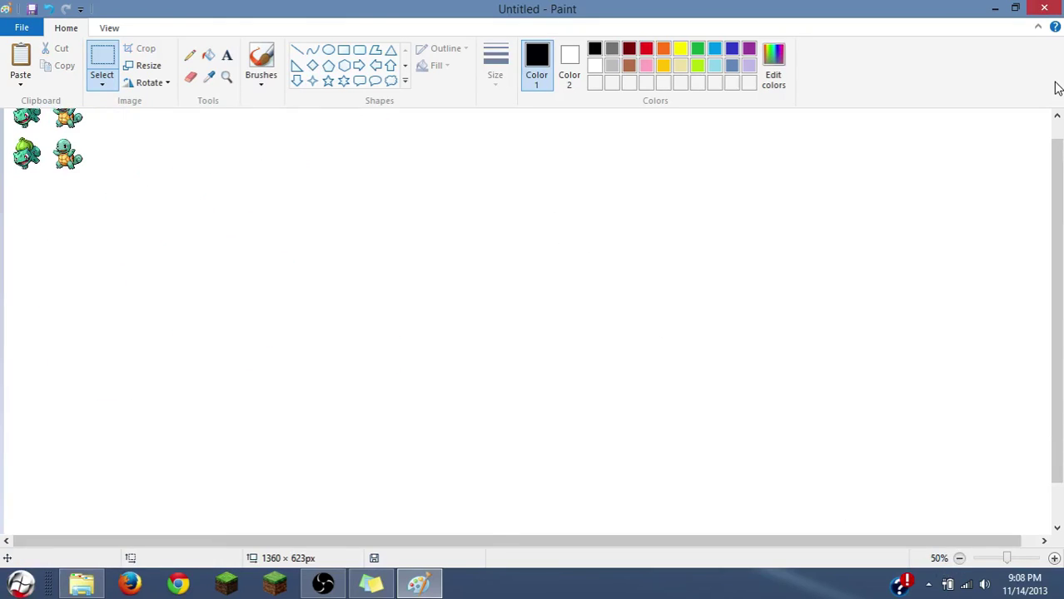
left_click(1054, 559)
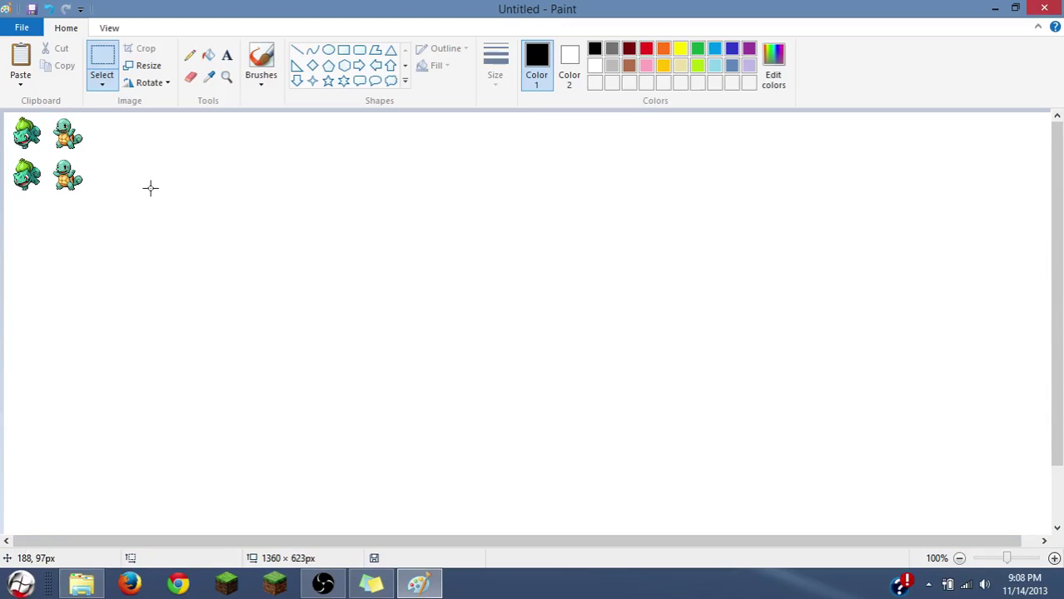
left_click(105, 89)
left_click(117, 224)
left_click_drag(88, 202, 69, 157)
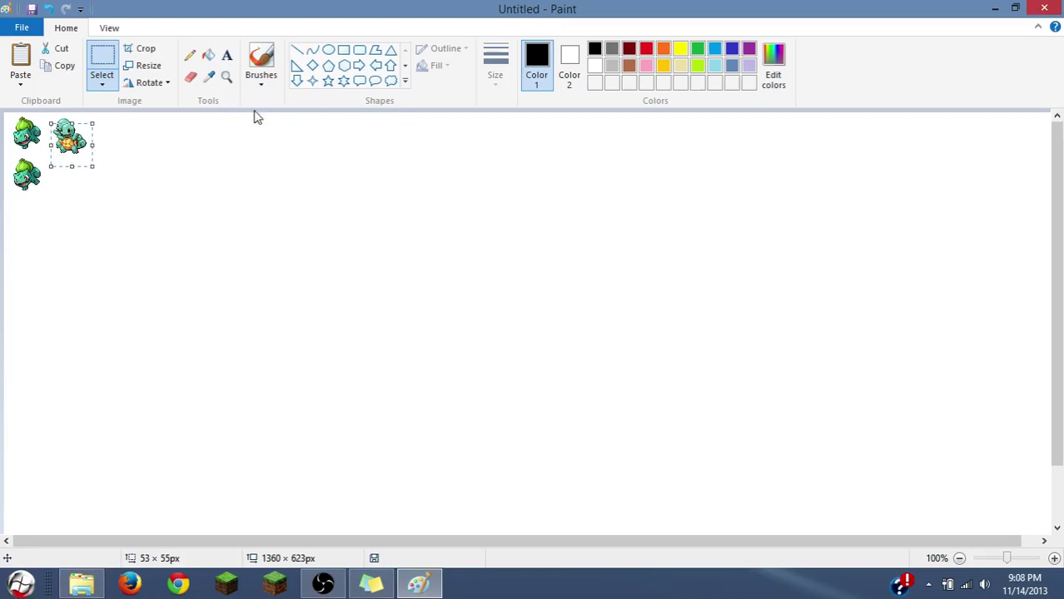
left_click(75, 150)
left_click_drag(80, 151, 76, 188)
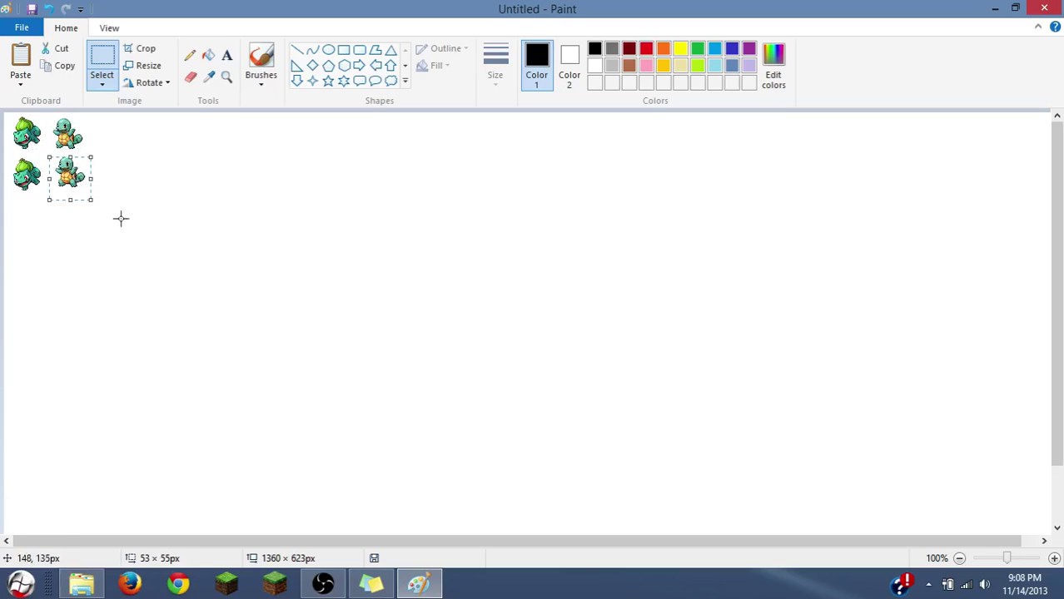
left_click(477, 303)
Magnify the sprites to 500% and try repositioning the lower Squirtle with a rectangular selection
left_click(226, 76)
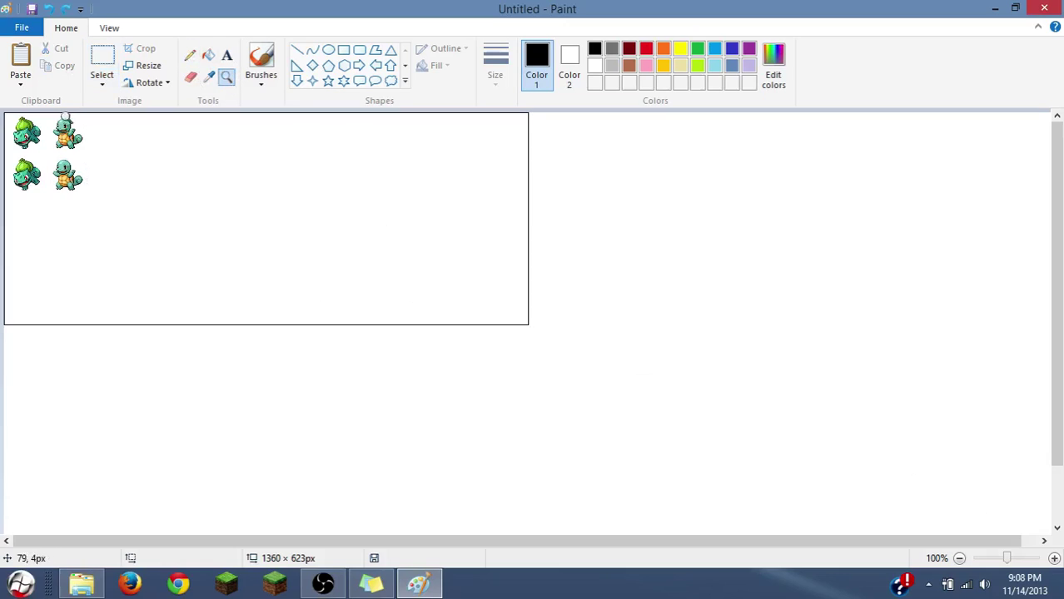
left_click(42, 161)
left_click(42, 161)
left_click(103, 65)
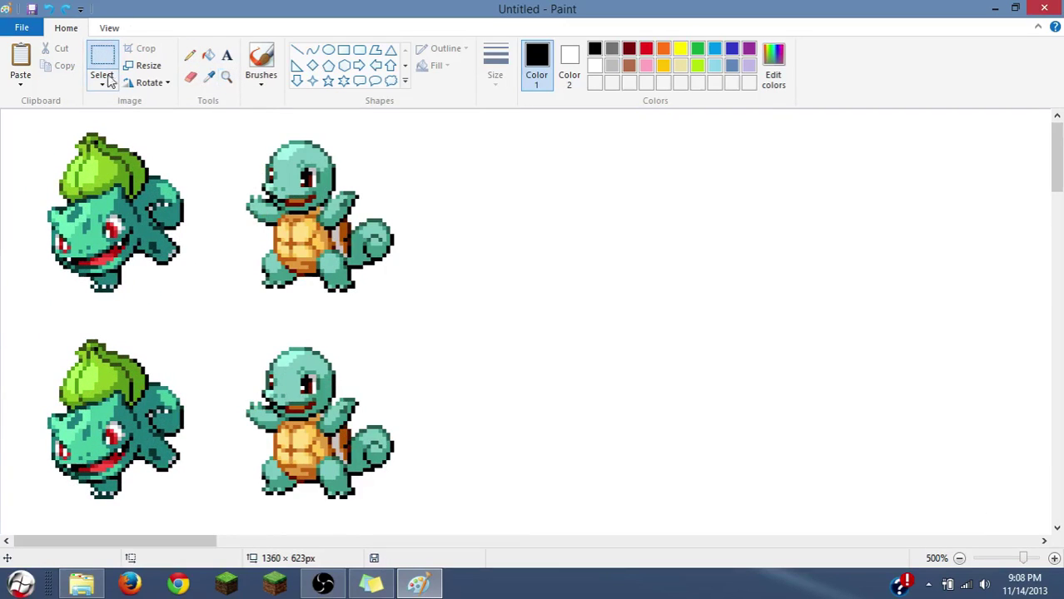
left_click_drag(231, 340, 420, 514)
mouse_move(327, 463)
left_mouse_down()
mouse_move(317, 343)
mouse_move(329, 347)
mouse_move(313, 356)
mouse_move(330, 480)
left_mouse_up()
left_click(596, 360)
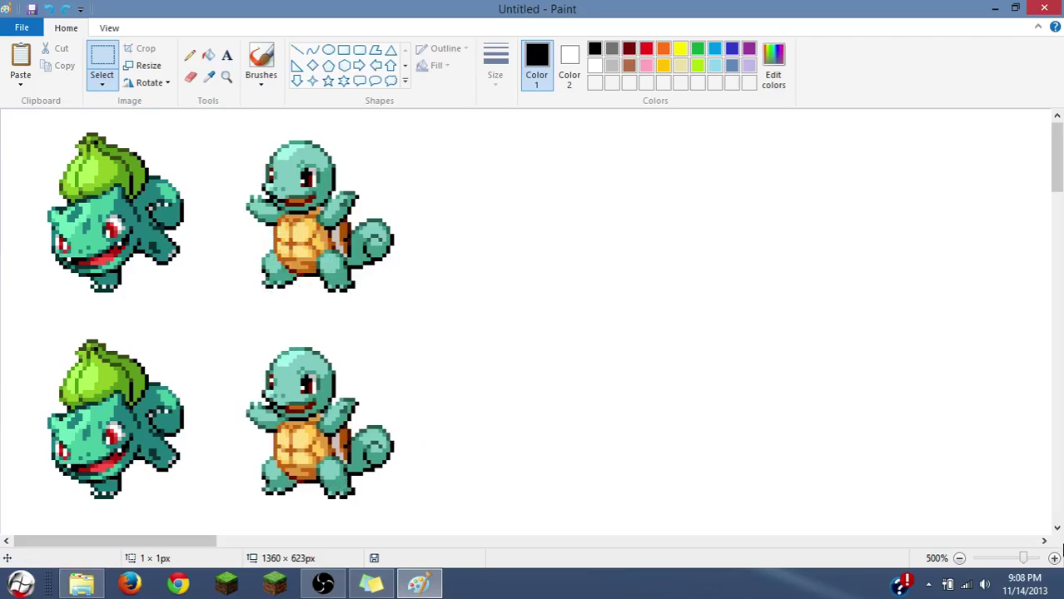
left_click(959, 559)
left_click(959, 558)
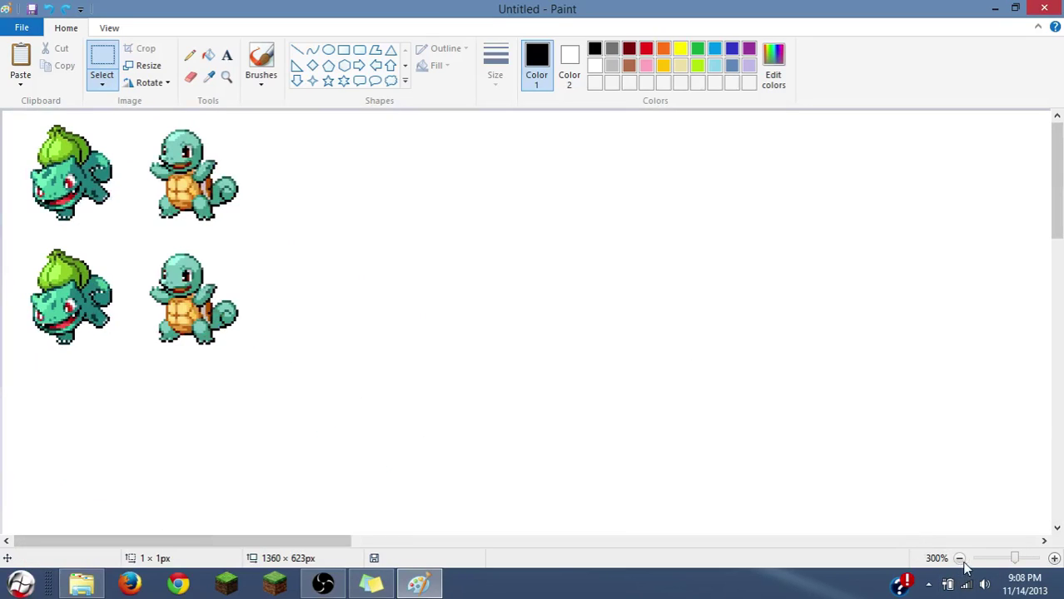
left_click(1054, 559)
left_click(1054, 559)
left_click(1054, 558)
left_click(1053, 559)
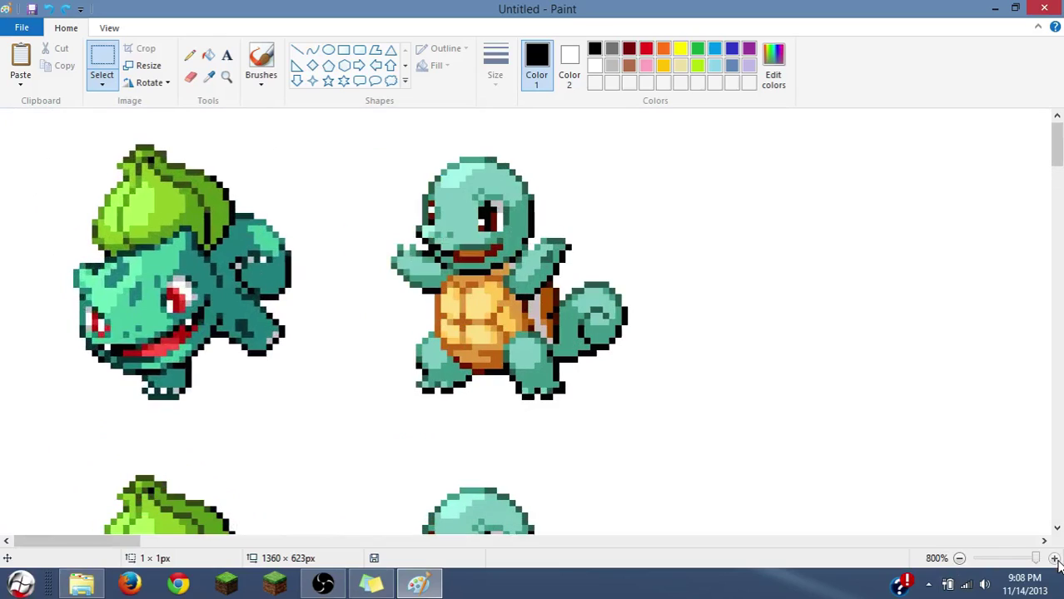
mouse_move(1045, 152)
left_click_drag(1056, 163, 1059, 202)
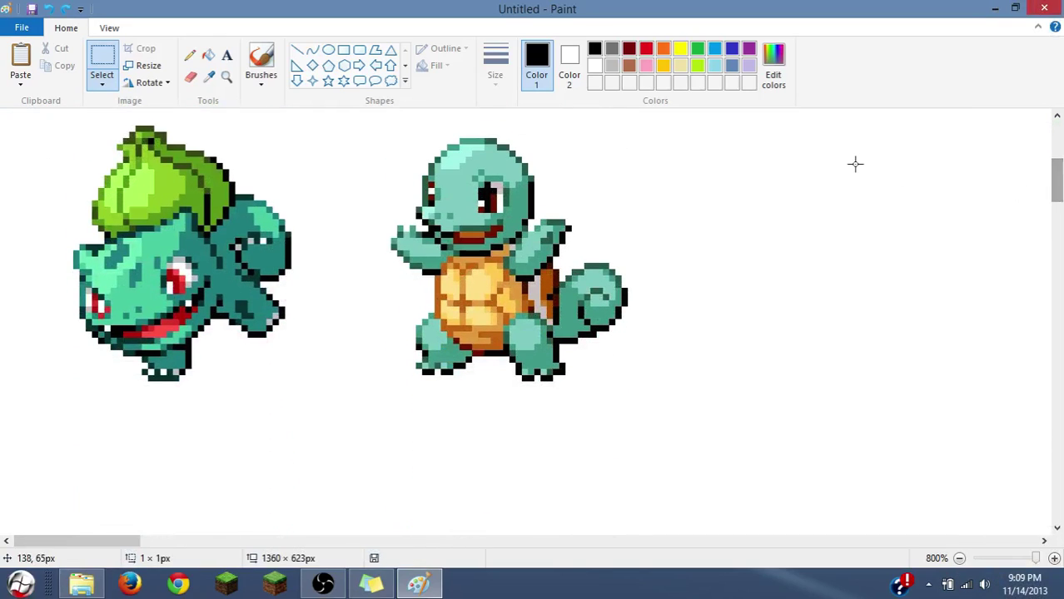
Copy the bulb of the lower Bulbasaur with a selection about 24 × 21 px, and place the pasted copy below that sprite
left_click(960, 558)
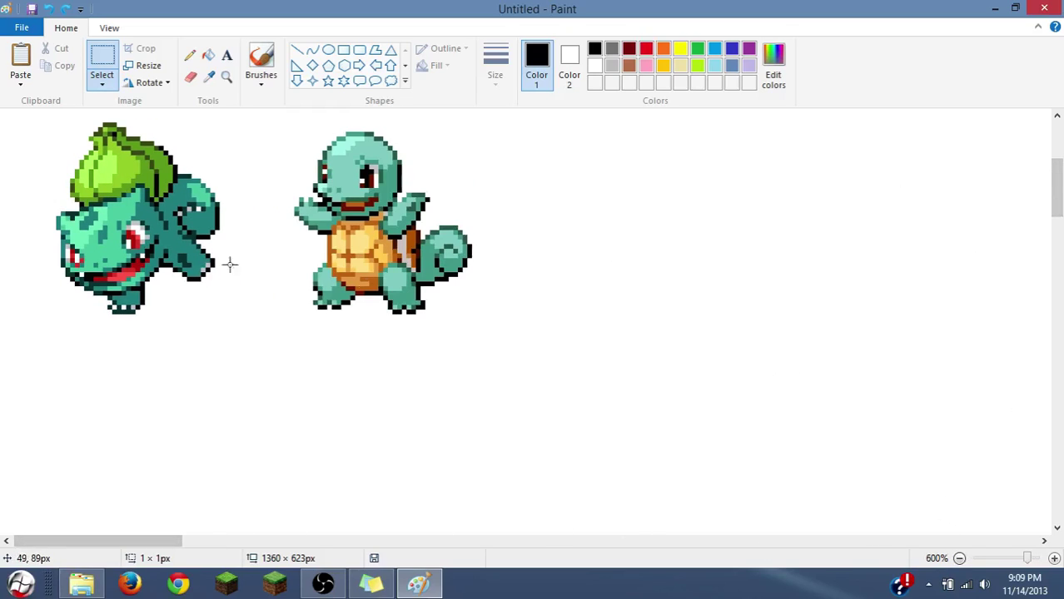
left_click_drag(47, 544, 19, 532)
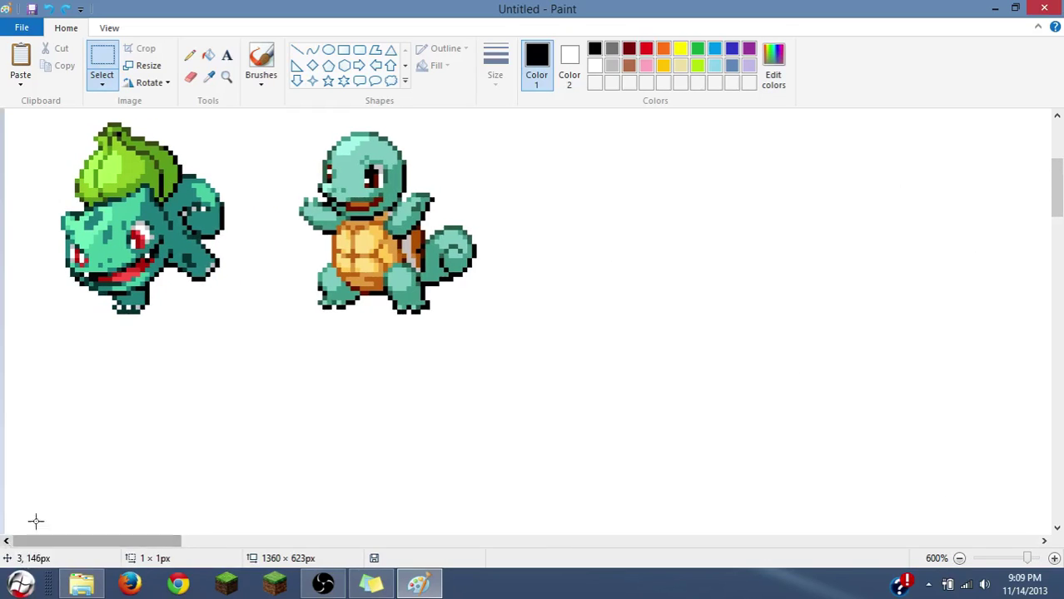
scroll(302, 339, "up", 2)
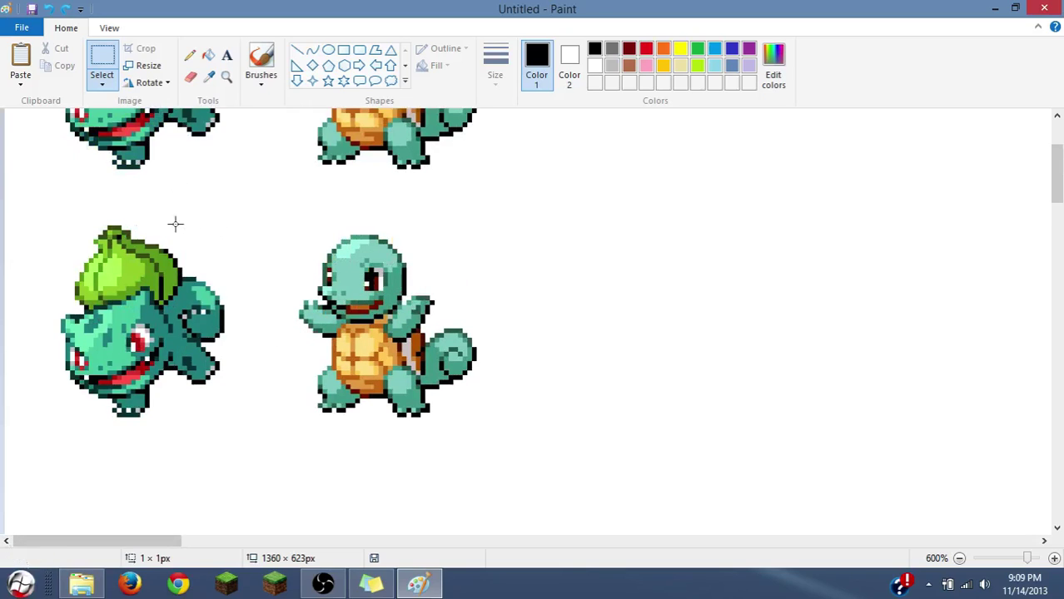
left_click_drag(71, 215, 179, 311)
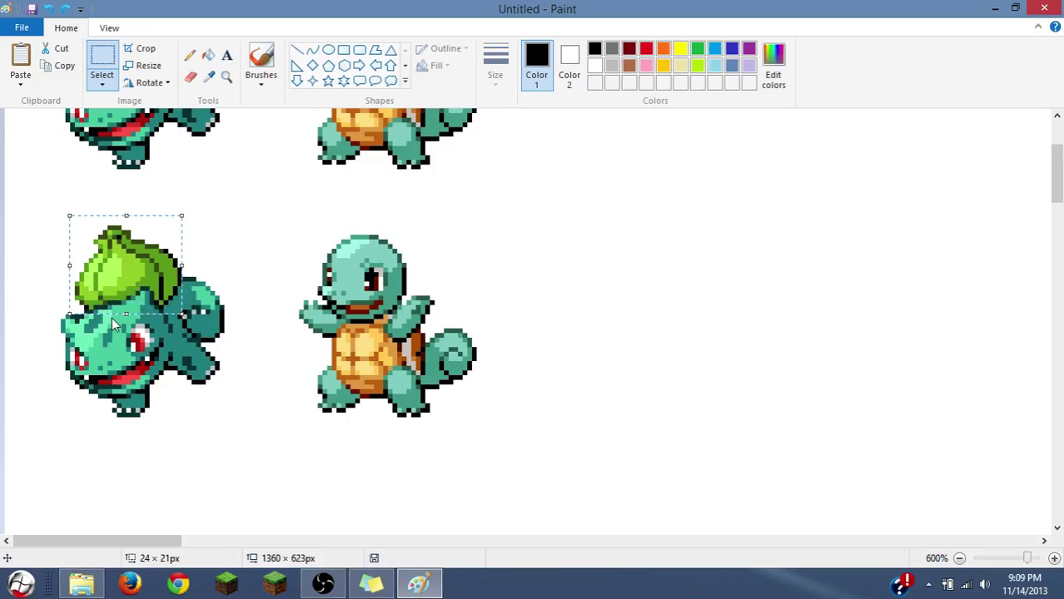
left_click(62, 70)
left_click(20, 60)
scroll(119, 352, "down", 1)
left_click_drag(51, 169, 127, 342)
scroll(119, 352, "down", 1)
left_click(275, 313)
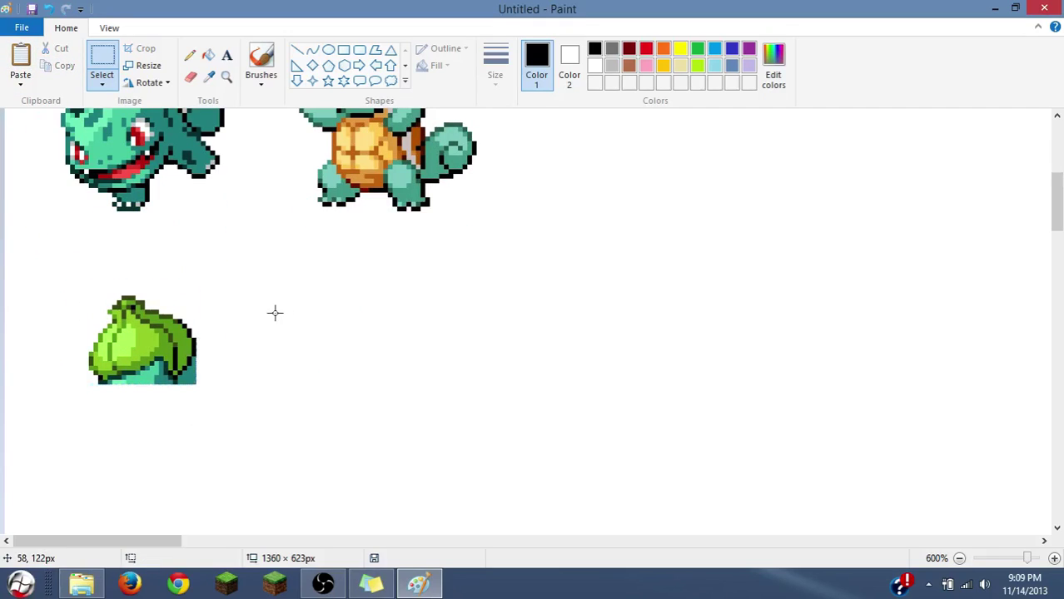
Fill the leftover teal body areas beneath the pasted bulb with white
left_click(213, 60)
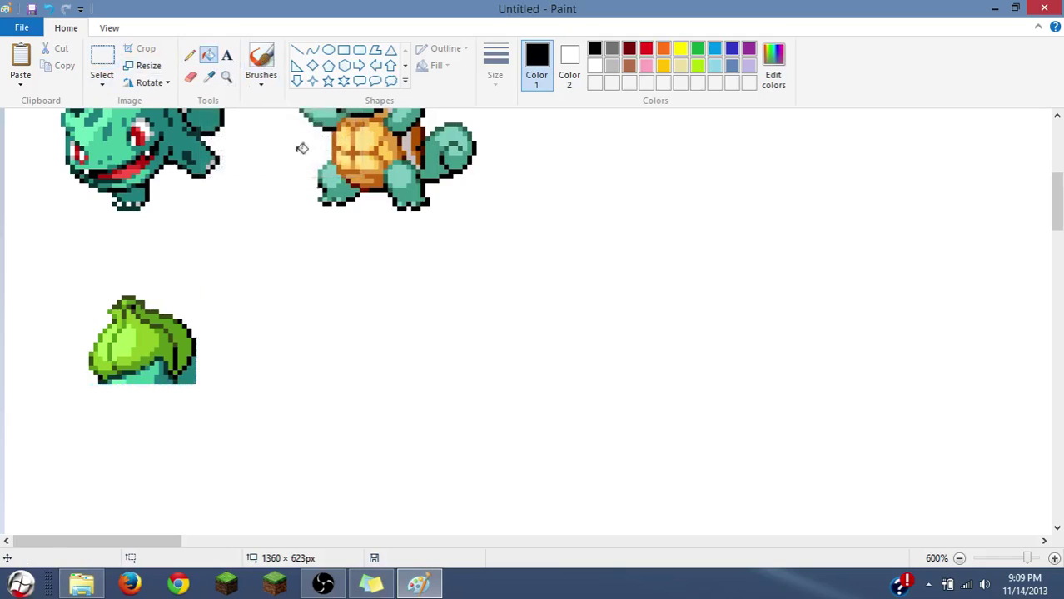
right_click(193, 376)
right_click(158, 374)
right_click(120, 384)
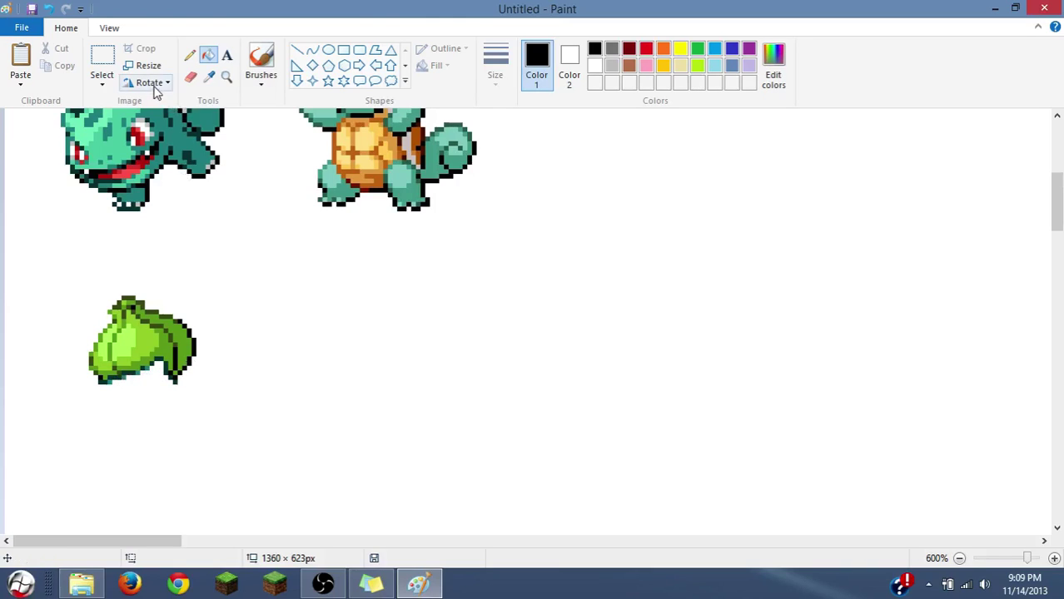
Magnify the pasted bulb to 800% and erase the stray teal pixels along its lower edge with the Pencil in white
left_click(227, 77)
left_click(118, 351)
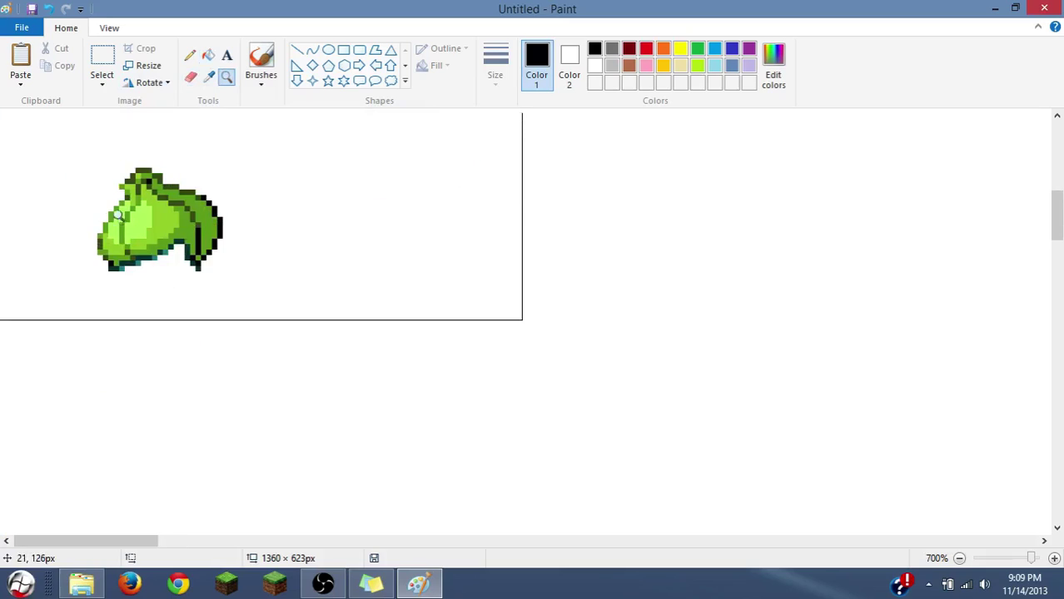
left_click(97, 210)
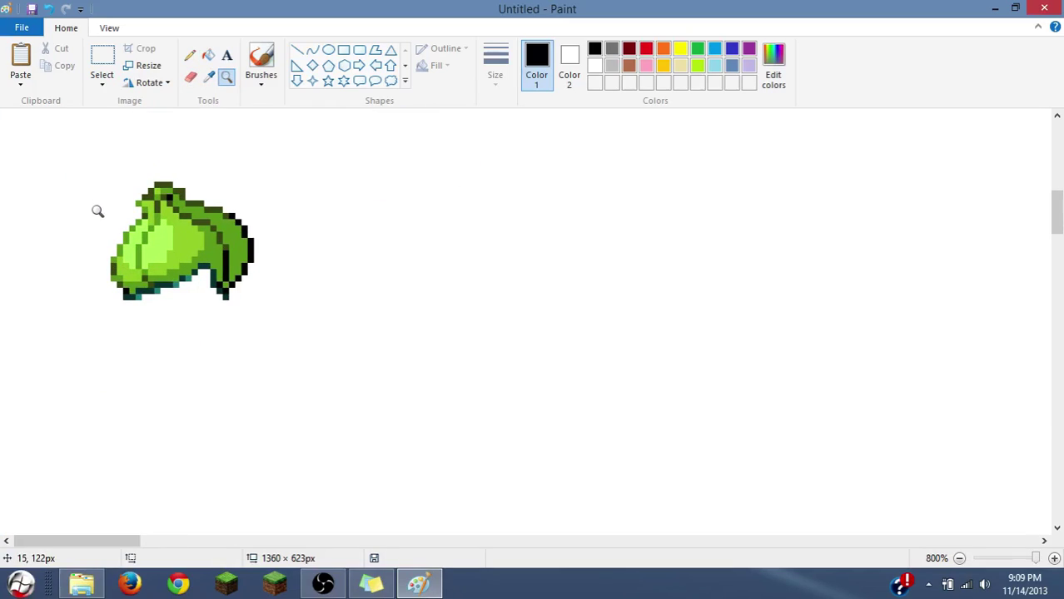
left_click(190, 55)
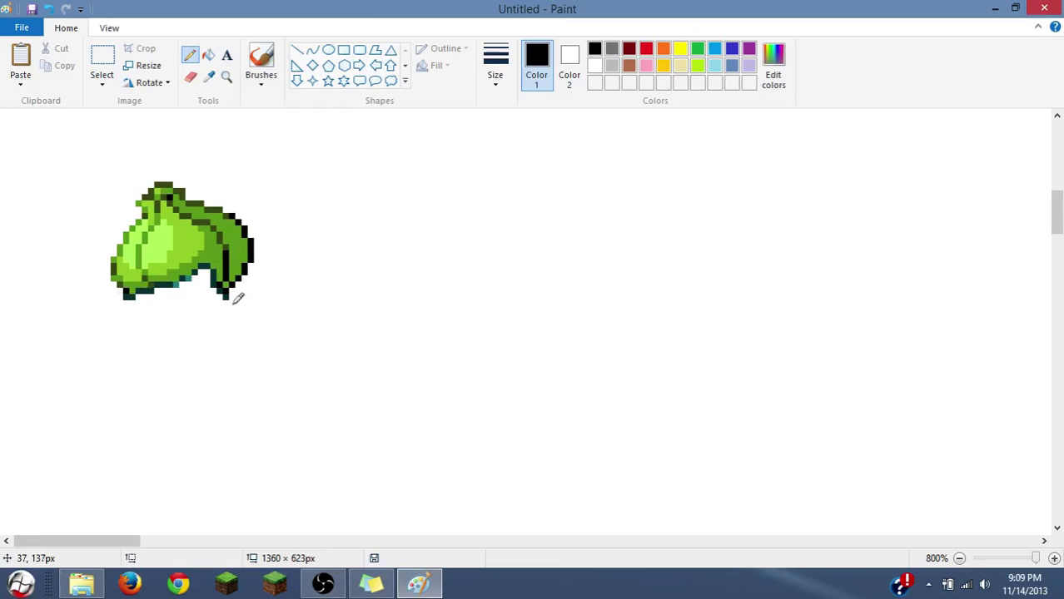
Pick the dark teal of the bulb's lower outline as Color 1 and the black of its outer outline as Color 2
left_click(208, 76)
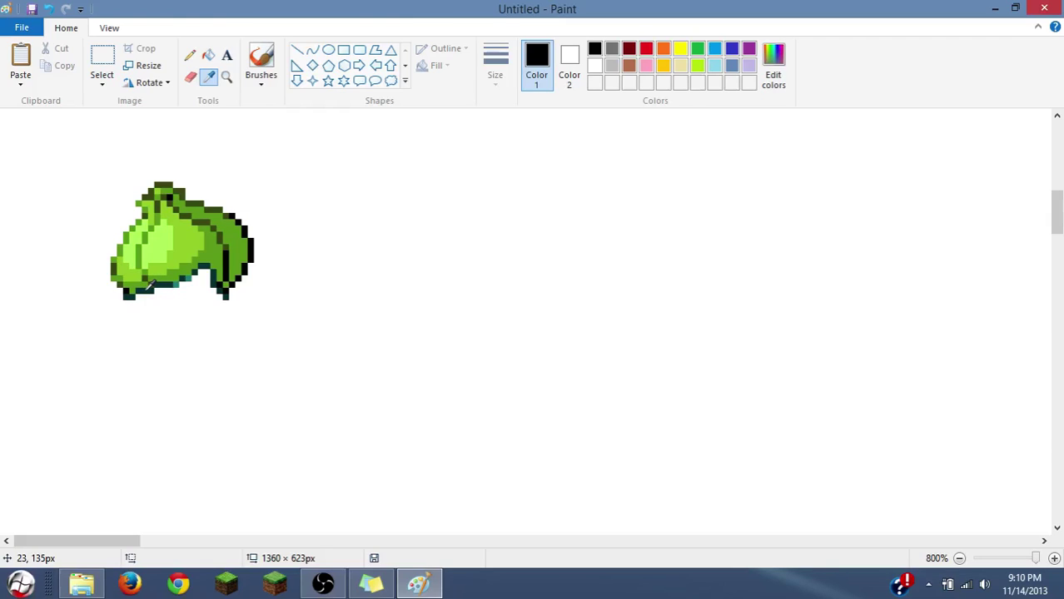
left_click(150, 284)
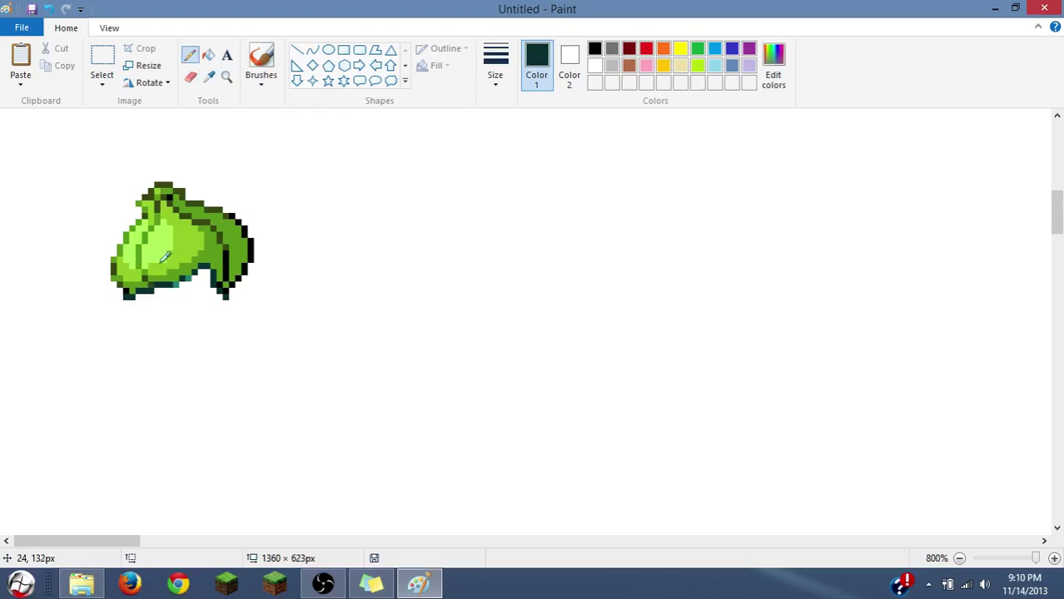
left_click(213, 77)
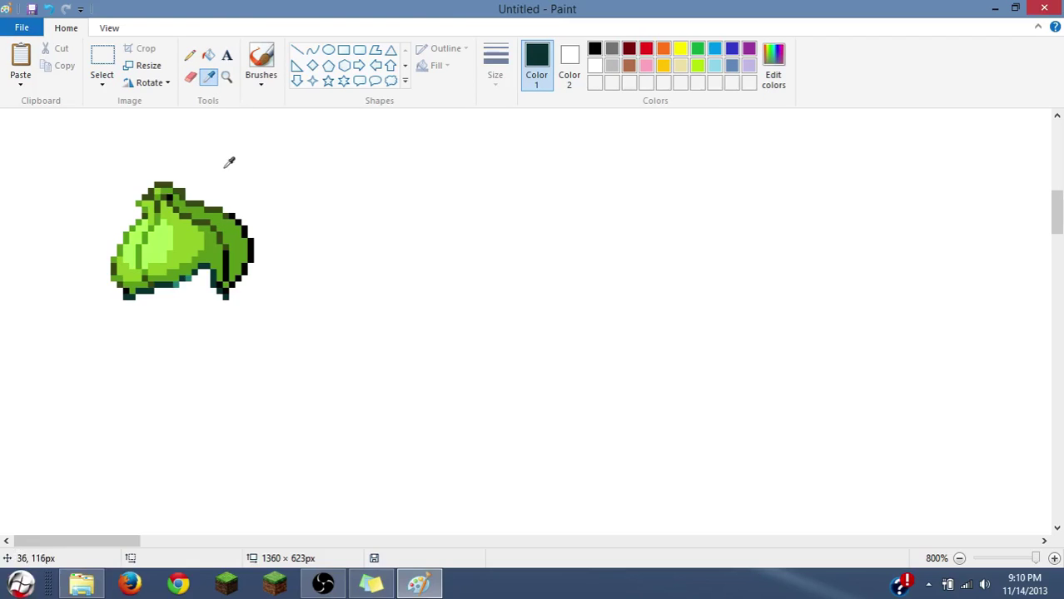
left_click(143, 290)
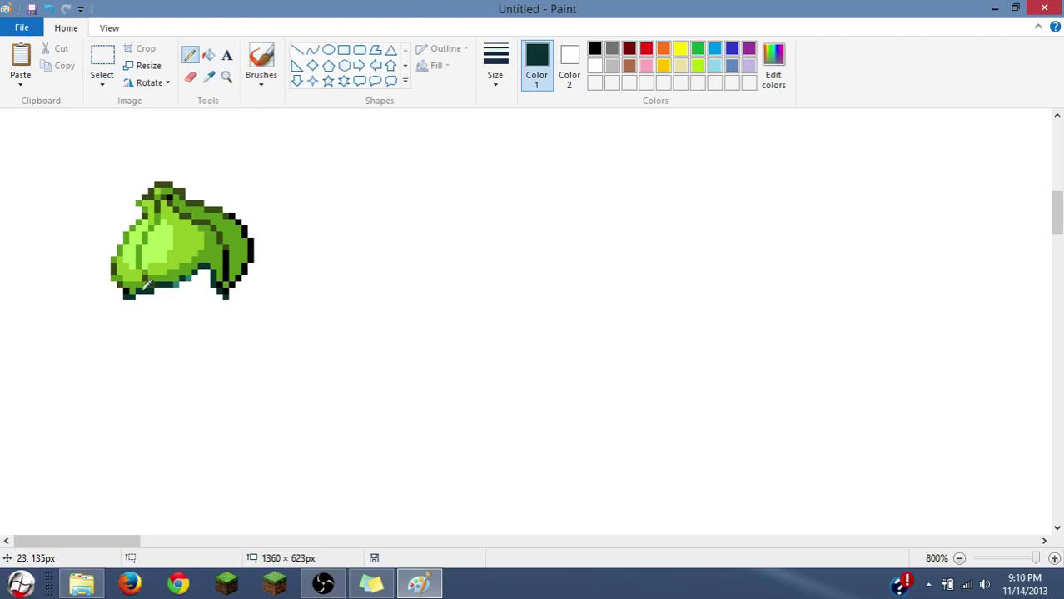
left_click(209, 77)
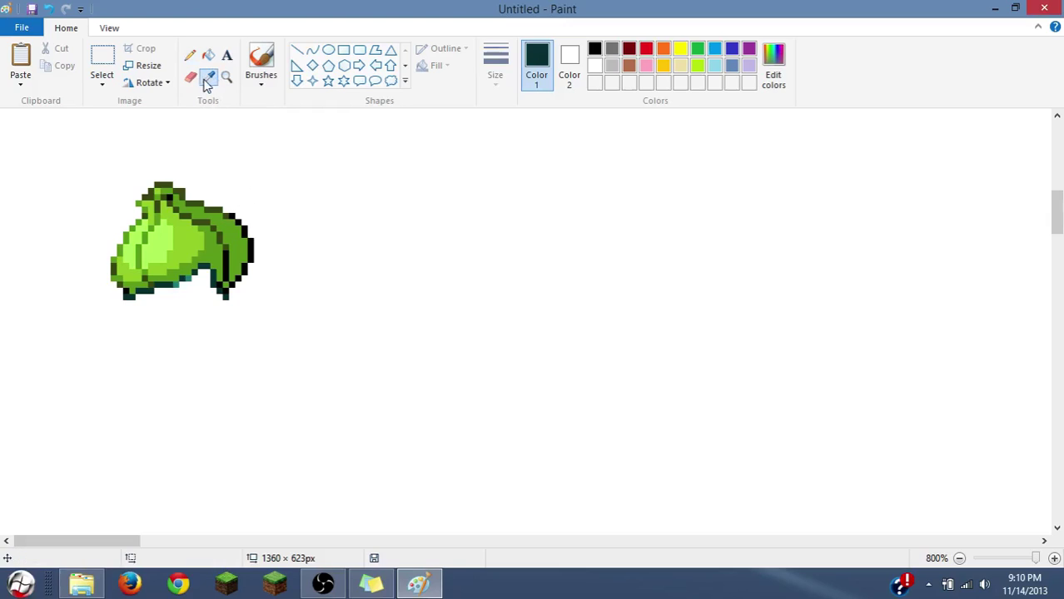
right_click(255, 241)
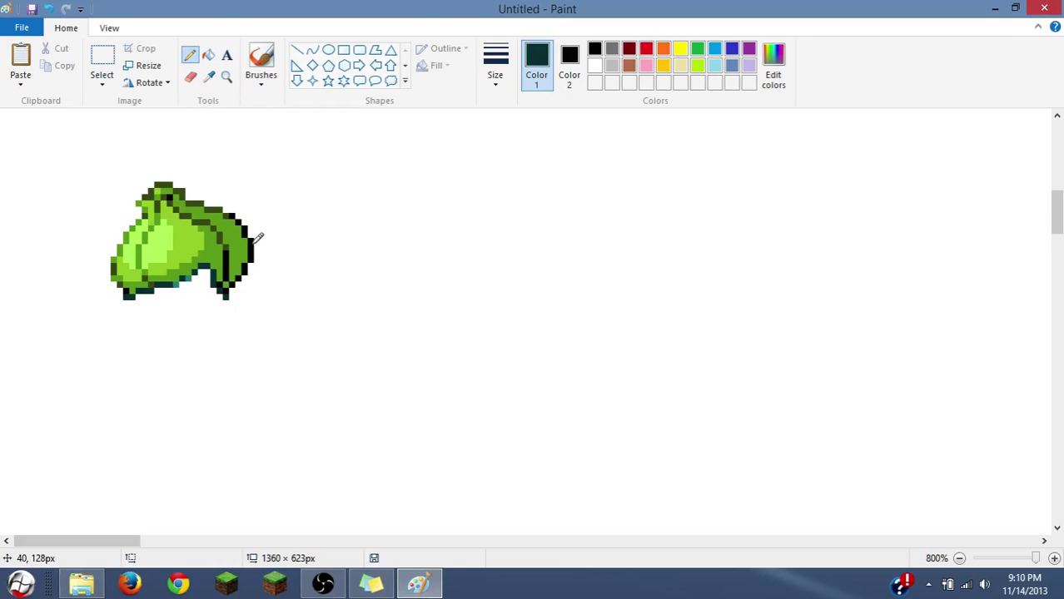
Replace the dark teal pixels of the bulb's lower outline with black using the Eraser at its thinnest size
left_click(190, 78)
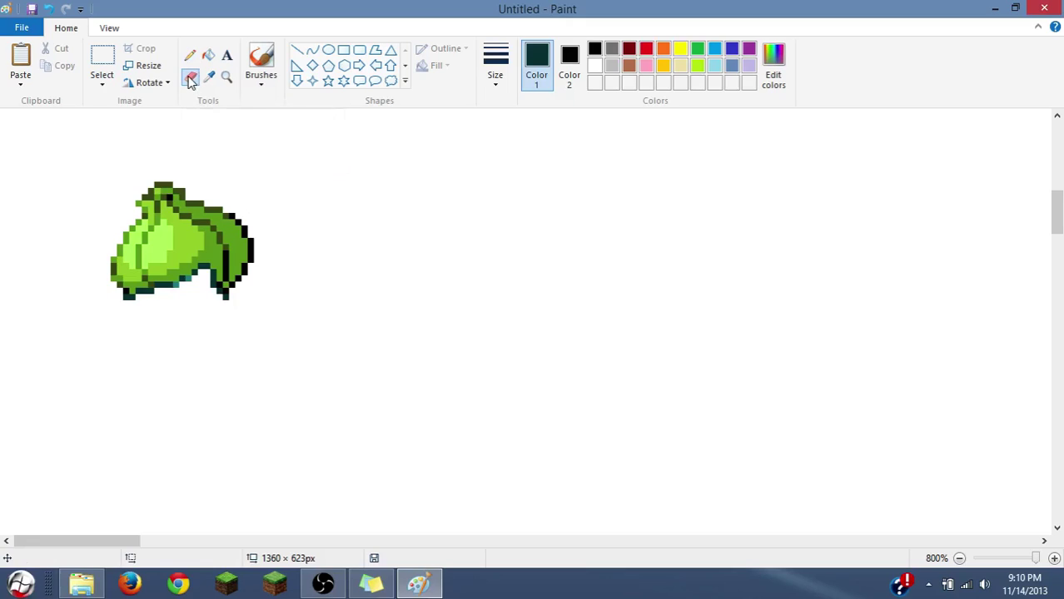
mouse_move(365, 206)
left_mouse_down()
mouse_move(369, 232)
mouse_move(445, 295)
mouse_move(441, 183)
mouse_move(297, 347)
mouse_move(331, 379)
mouse_move(494, 303)
left_mouse_up()
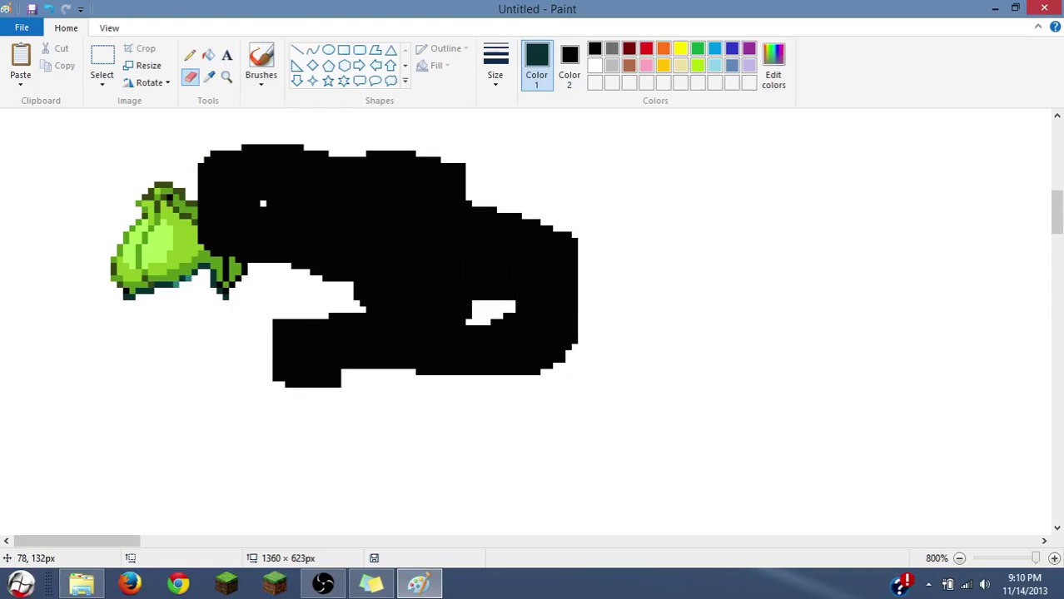
key("ctrl+z")
left_click(496, 64)
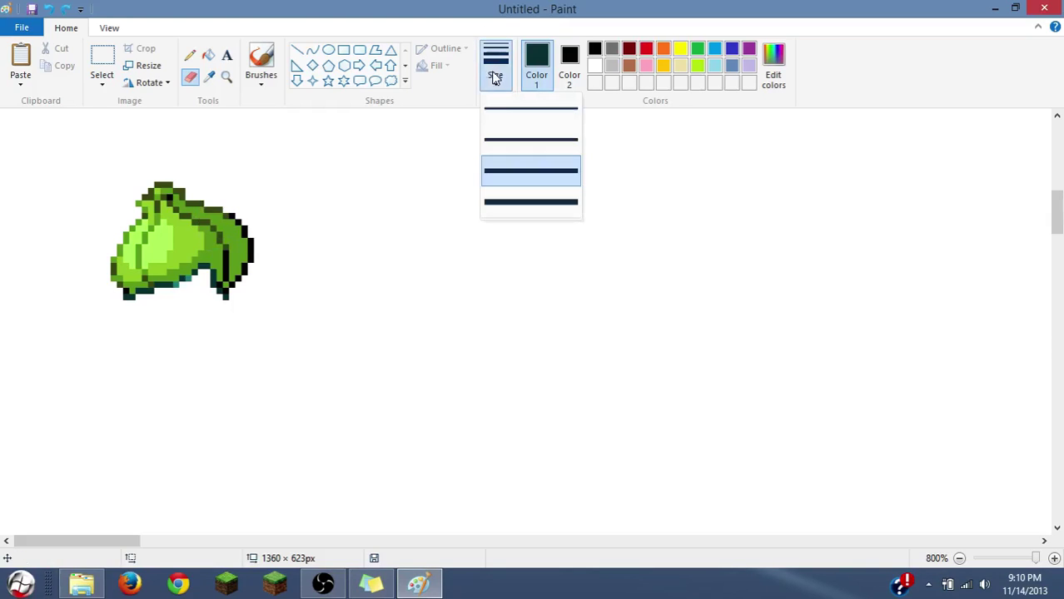
left_click(503, 119)
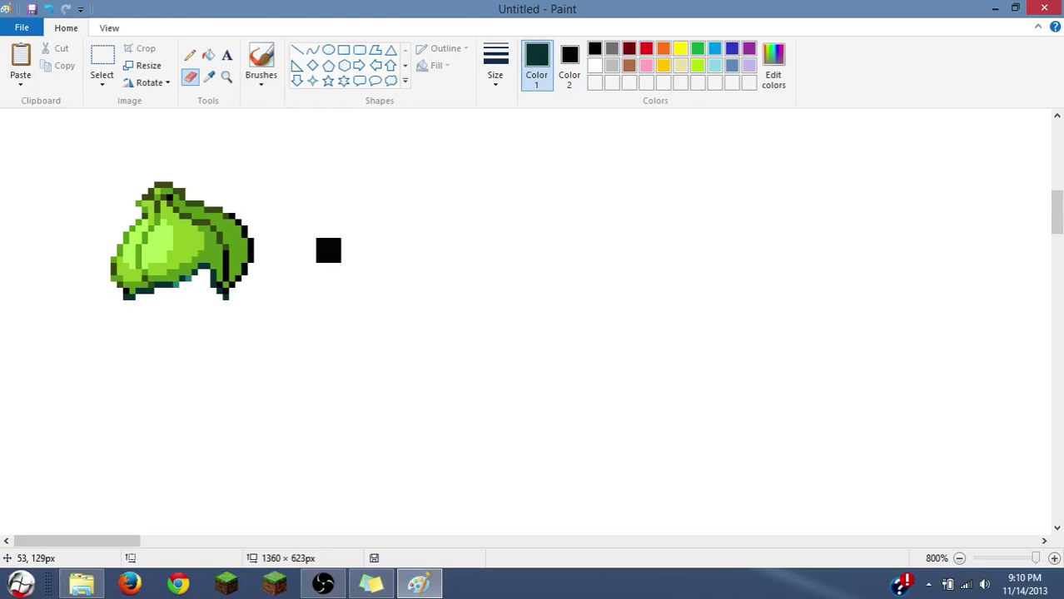
mouse_move(229, 291)
left_mouse_down()
mouse_move(179, 269)
mouse_move(166, 288)
mouse_move(116, 300)
left_mouse_up()
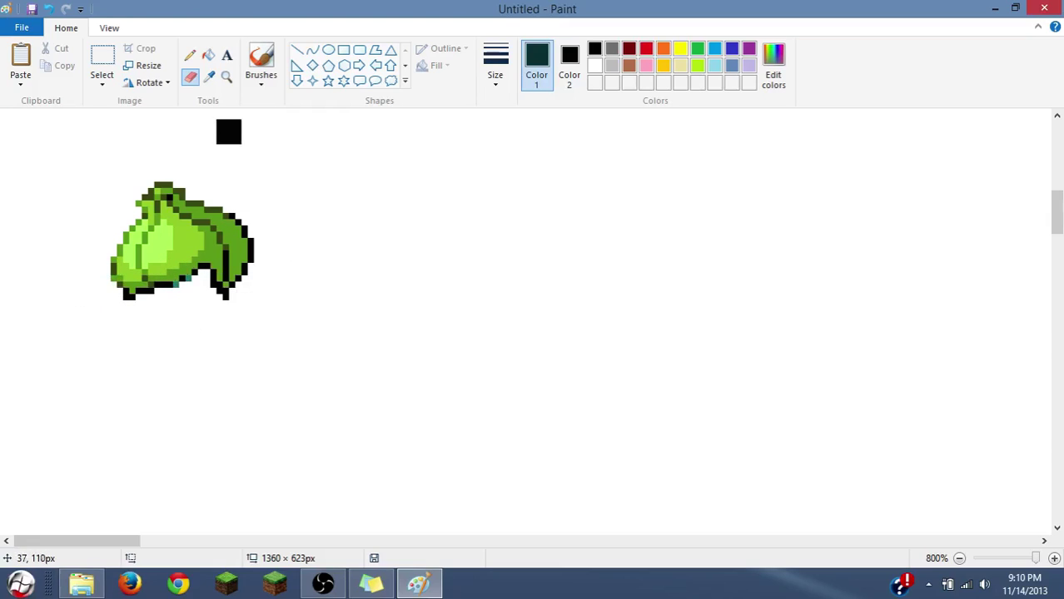
Replace the remaining teal pixels on the bulb's lower edge with the dark olive sampled from its outline, using the Eraser
left_click(209, 76)
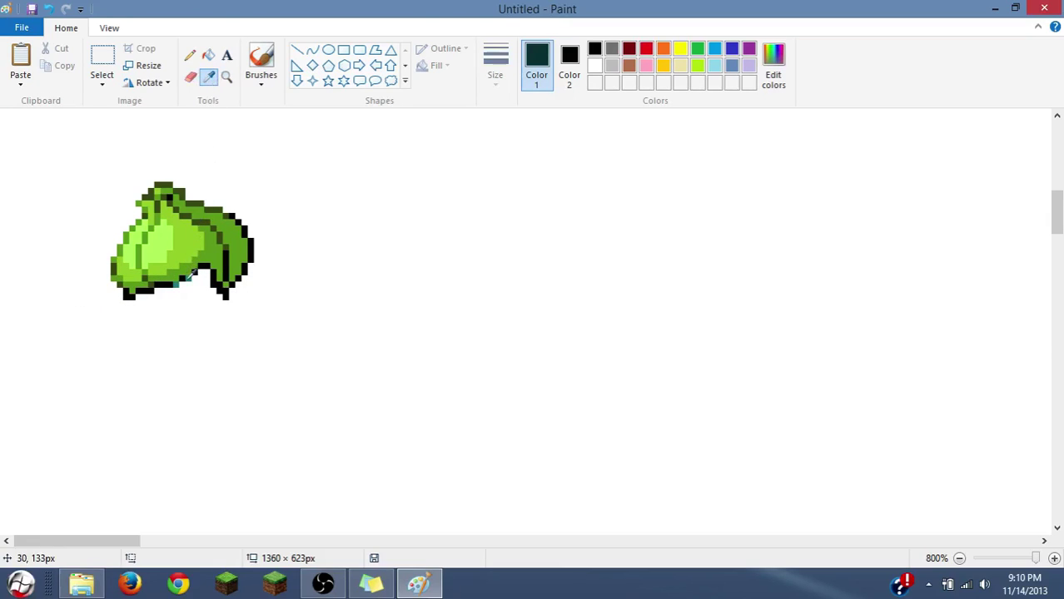
left_click(187, 277)
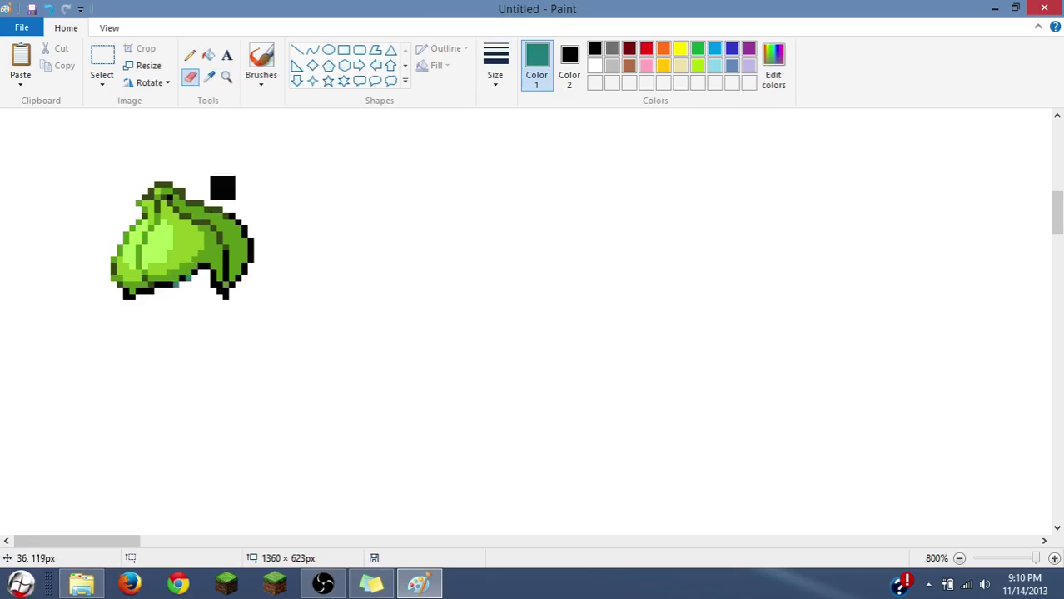
left_click(208, 79)
right_click(203, 218)
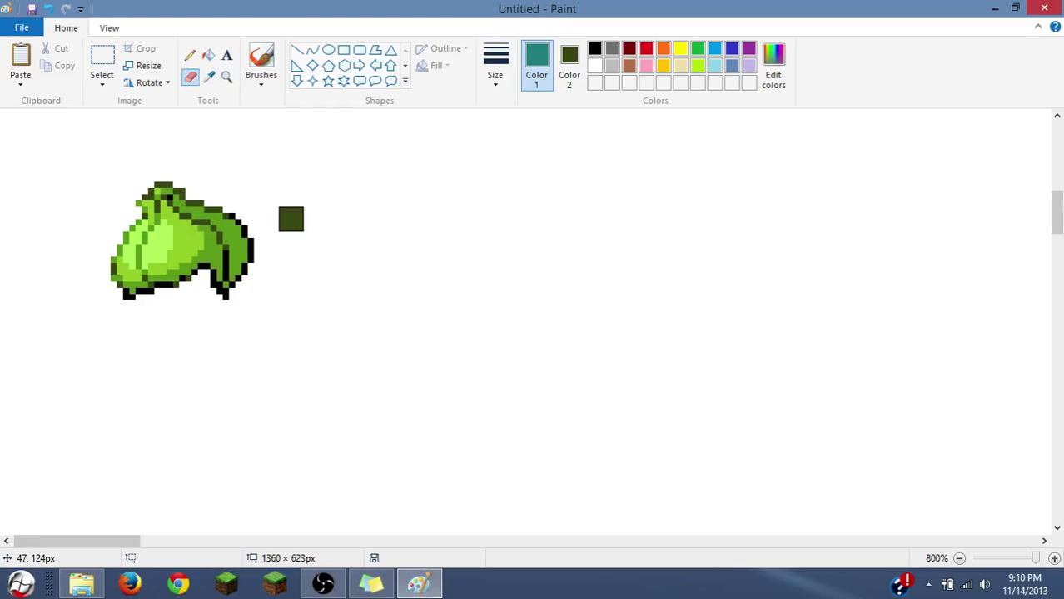
Set Color 1 to black and Color 2 to white, and trim the protruding outline pixels at the bulb's lower tips with the Pencil
left_click(190, 55)
left_click(571, 69)
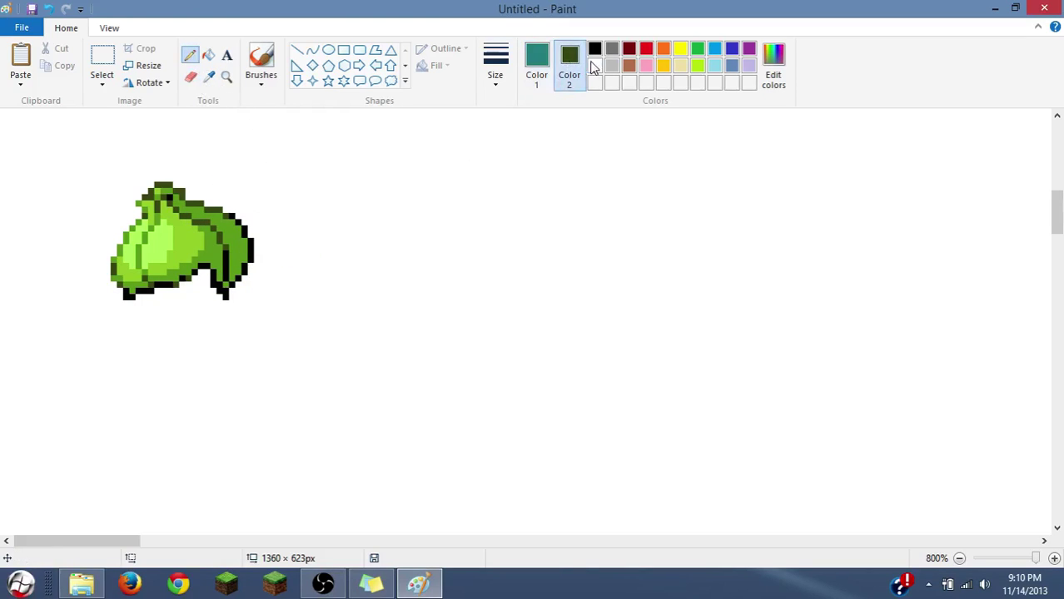
left_click(539, 72)
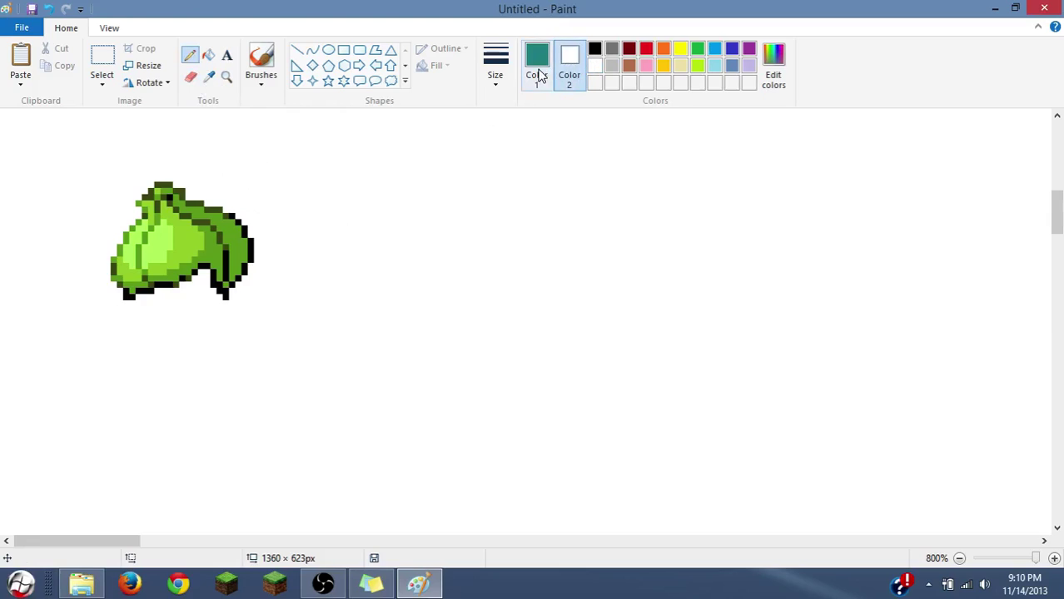
left_click(595, 48)
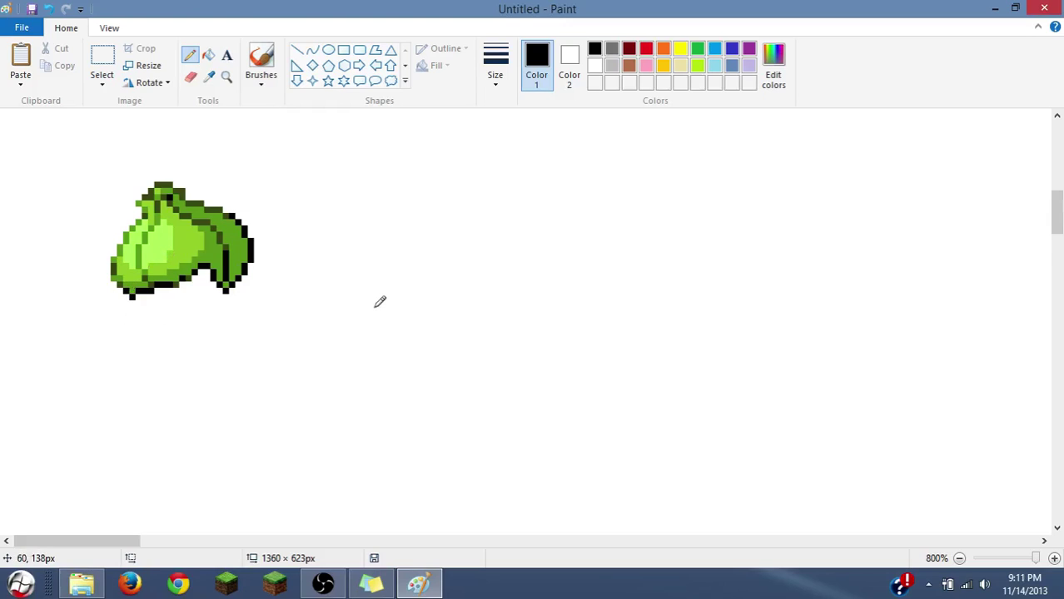
scroll(333, 267, "up", 2)
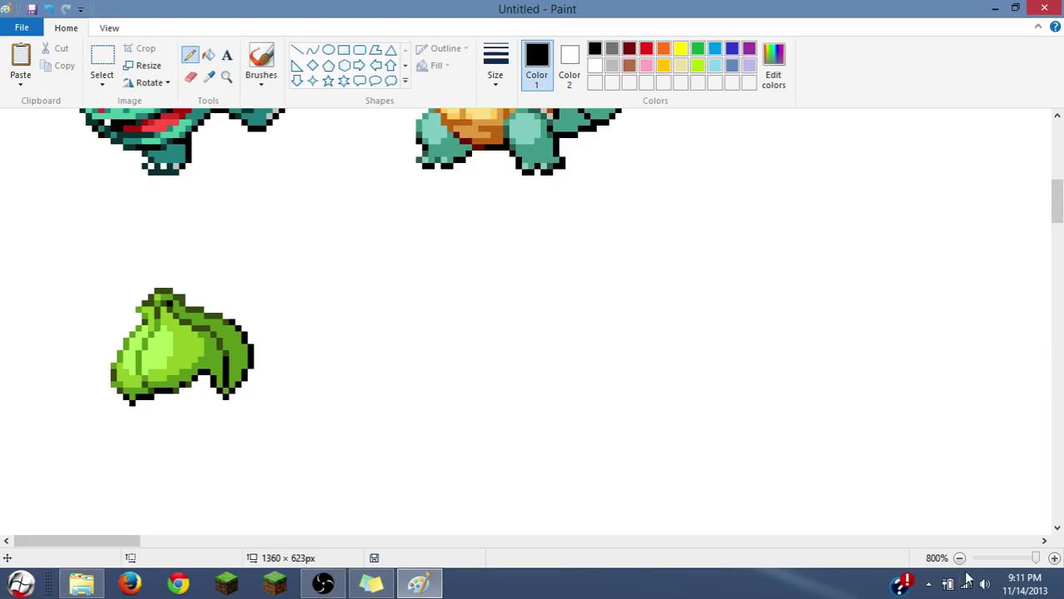
scroll(897, 380, "up", 2)
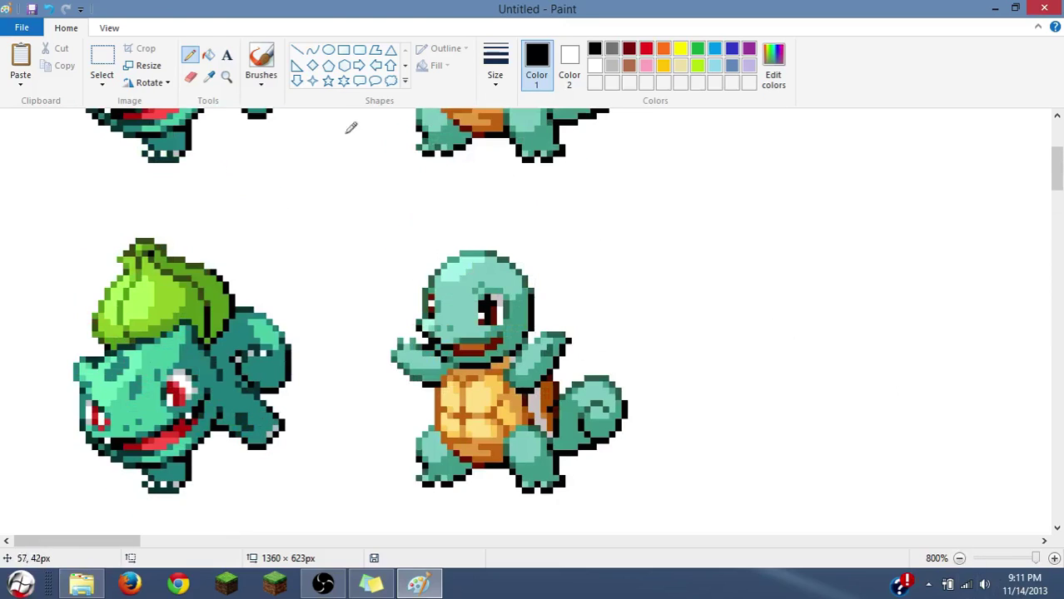
left_click(103, 60)
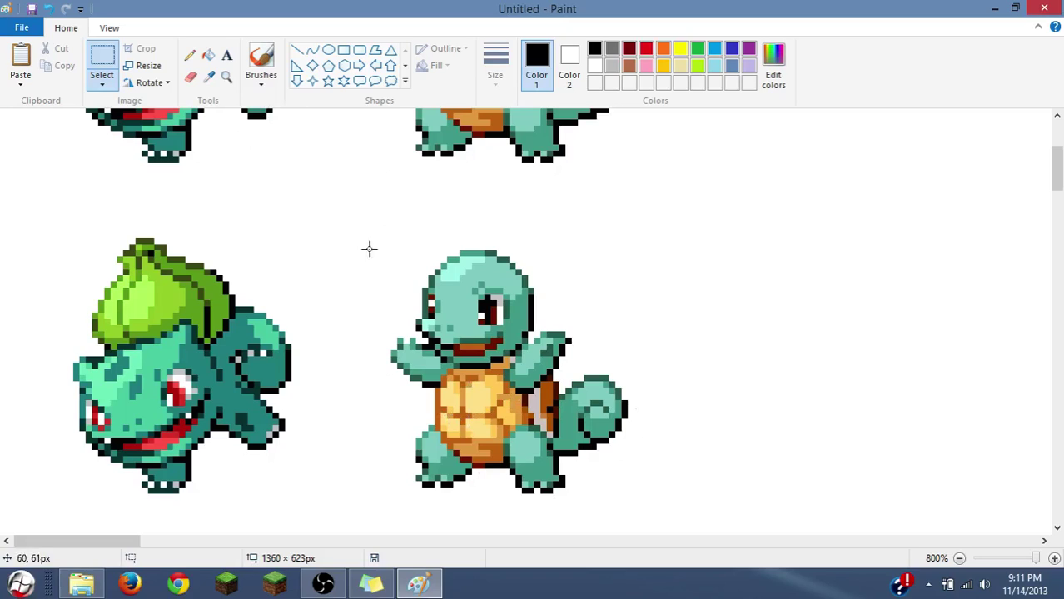
left_click_drag(367, 240, 646, 515)
left_click(818, 358)
Erase the tail of the lower Squirtle in white
left_click(191, 76)
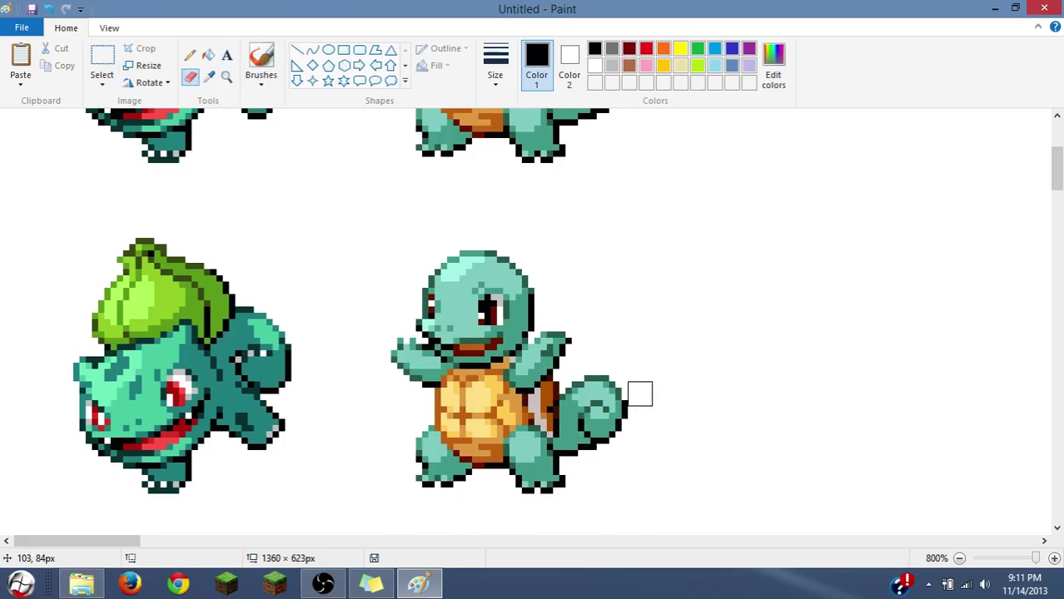
mouse_move(608, 375)
left_mouse_down()
mouse_move(615, 462)
mouse_move(597, 432)
mouse_move(590, 375)
mouse_move(571, 442)
left_mouse_up()
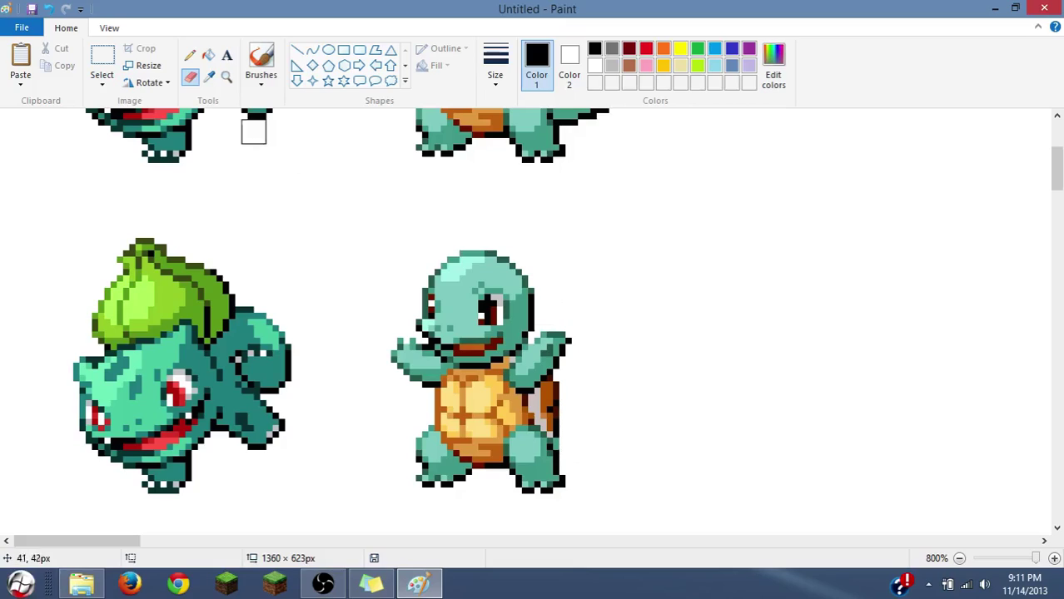
left_click(190, 55)
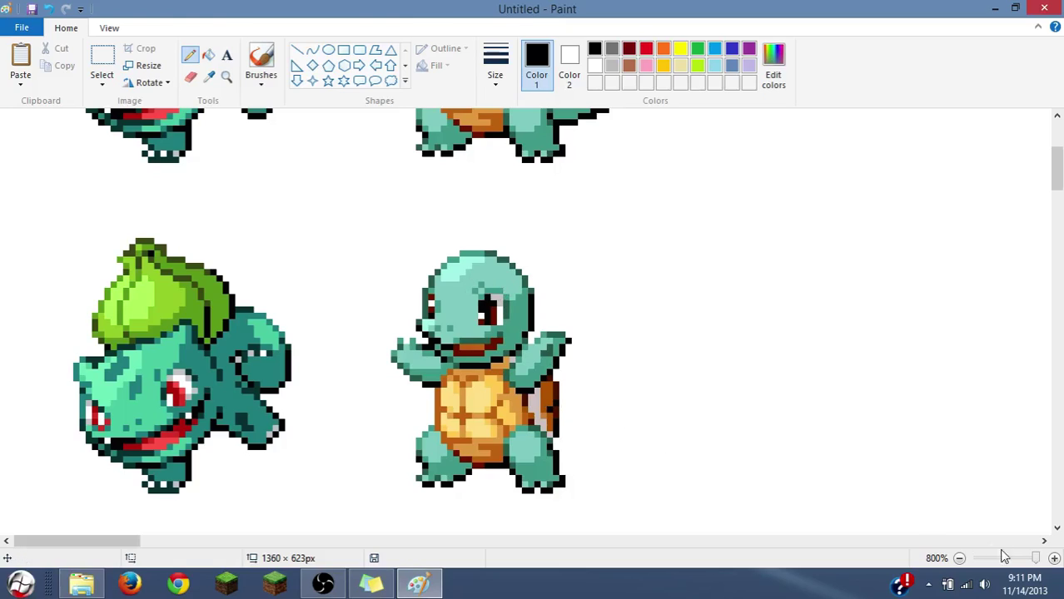
scroll(819, 415, "down", 5)
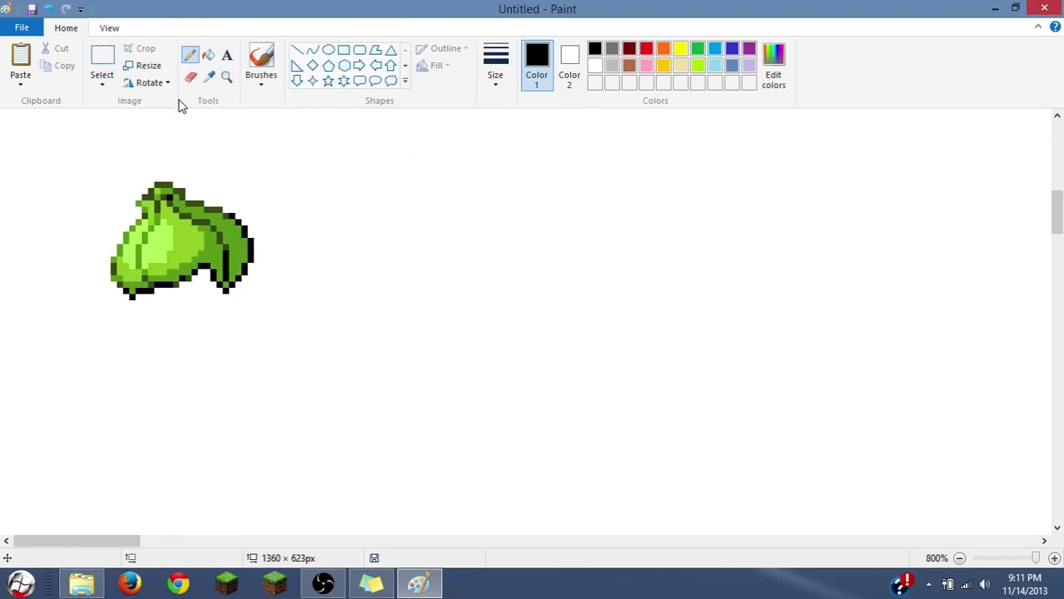
left_click(106, 52)
left_click_drag(302, 310, 95, 175)
left_click_drag(303, 175, 318, 221)
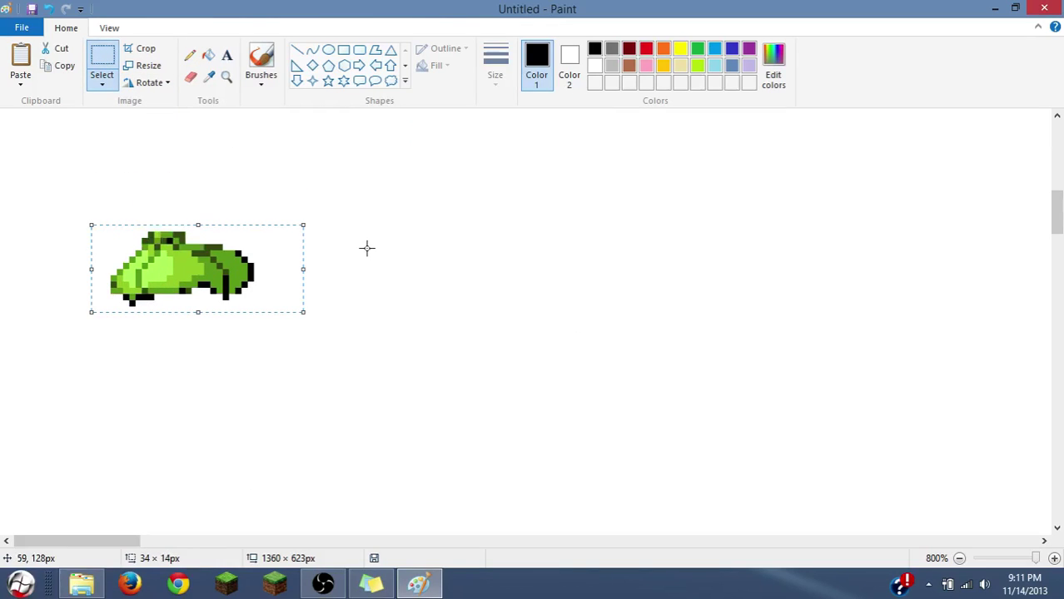
key("ctrl+z")
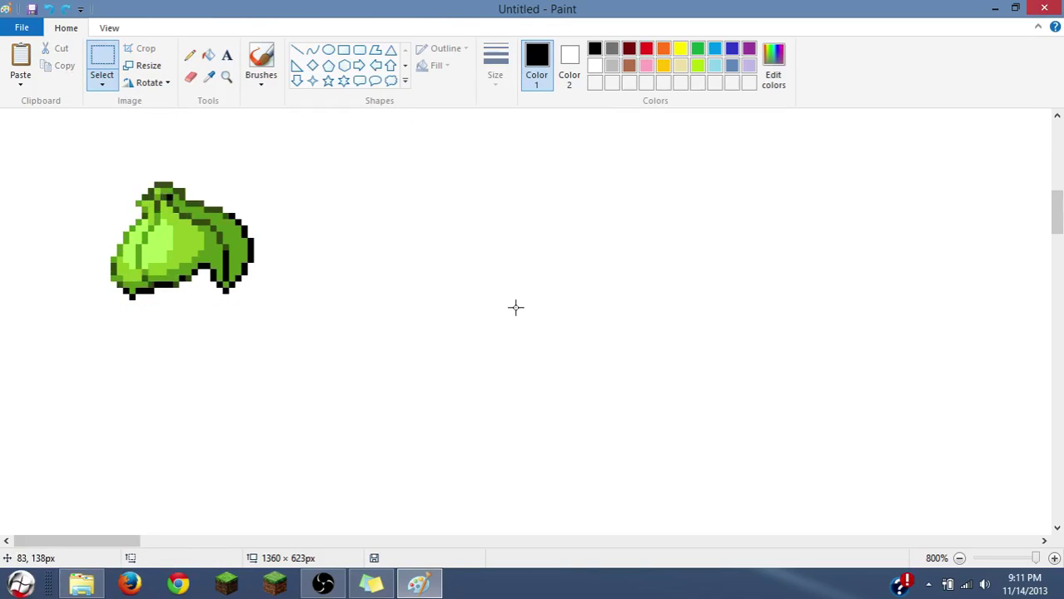
Select the isolated bulb and move it into the empty area near the middle of the canvas
left_click(958, 558)
left_click(958, 558)
left_click(958, 558)
left_click(958, 559)
left_click(958, 559)
left_click(958, 559)
left_click(958, 558)
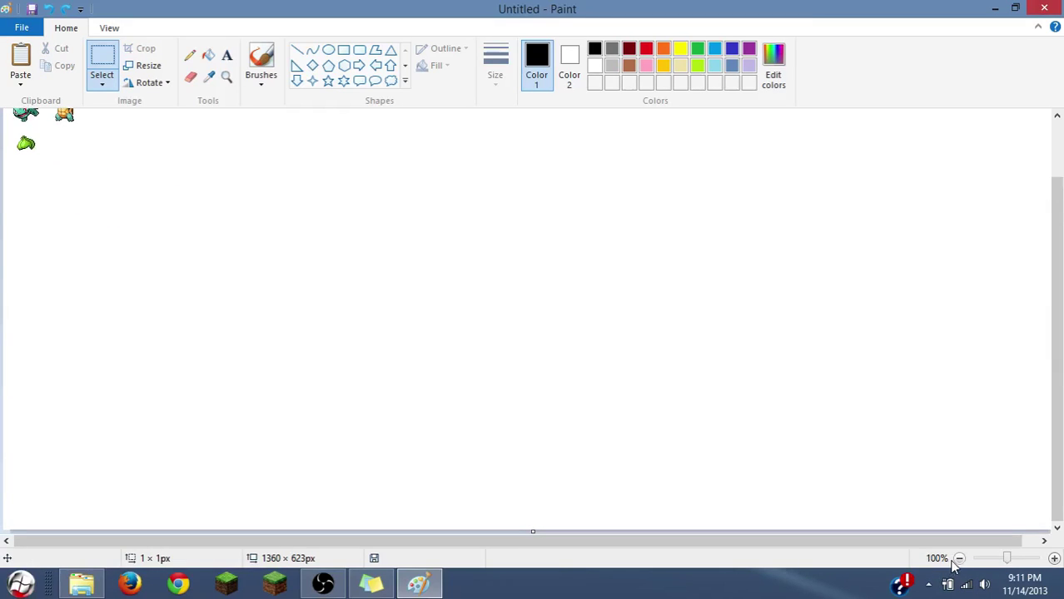
left_click(958, 559)
left_click_drag(22, 174, 222, 221)
left_click(302, 251)
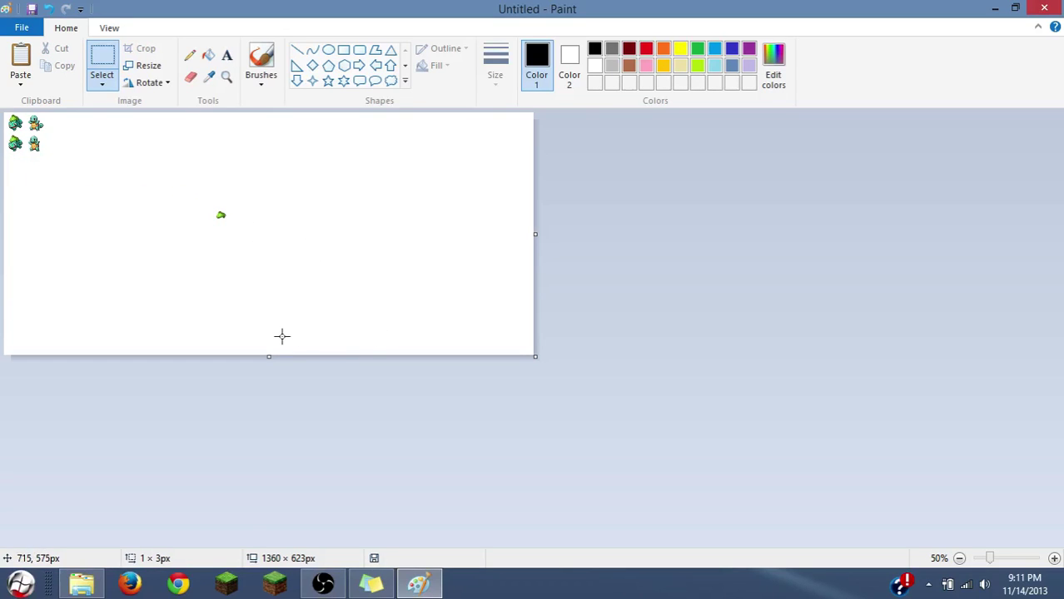
Select a region of about 403 × 329 px around the bulb and rotate it 90° left
left_click_drag(302, 337, 139, 137)
left_click(403, 224)
left_click_drag(408, 138, 69, 350)
left_click(410, 195)
left_click_drag(305, 158, 148, 287)
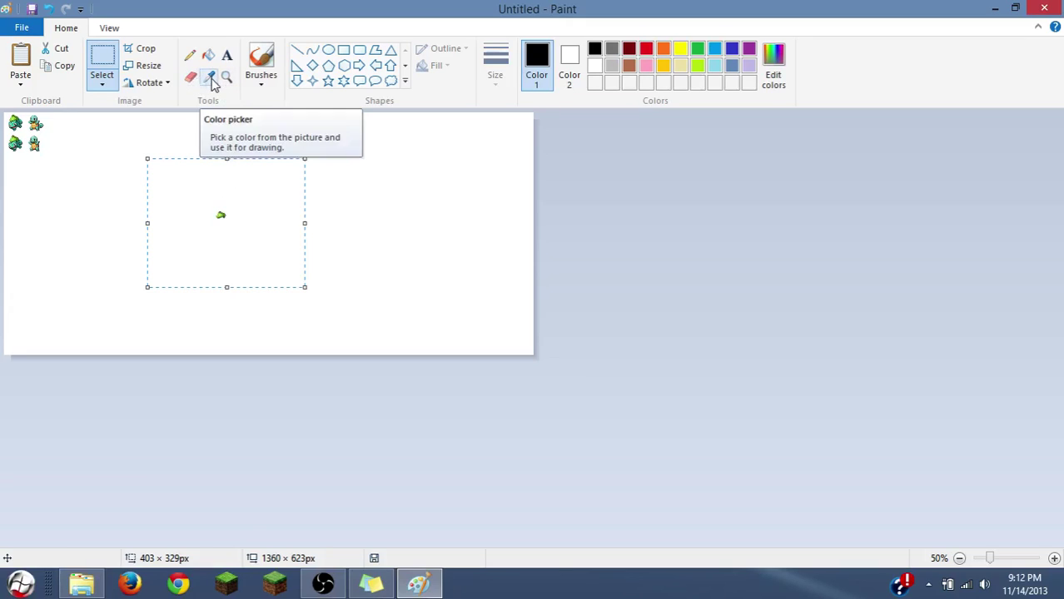
left_click(150, 83)
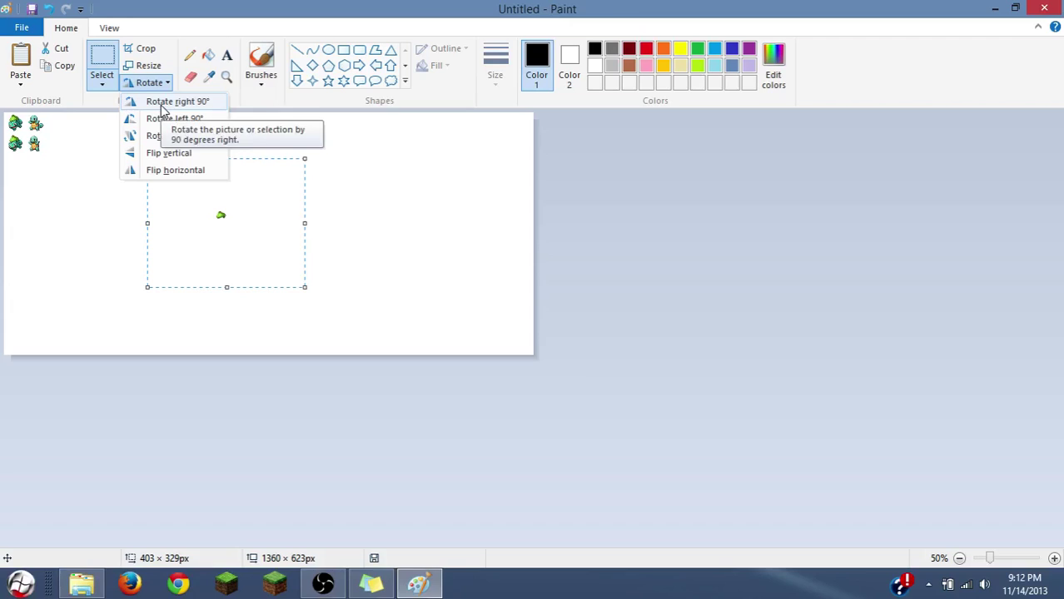
left_click(165, 119)
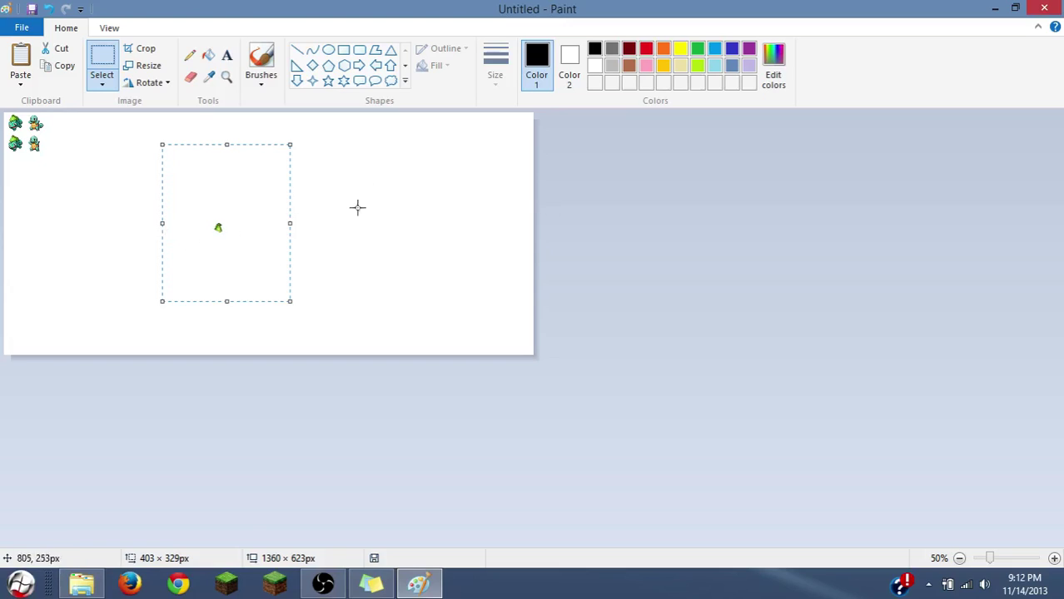
Rotate the selected bulb region 90° right twice
left_click(150, 83)
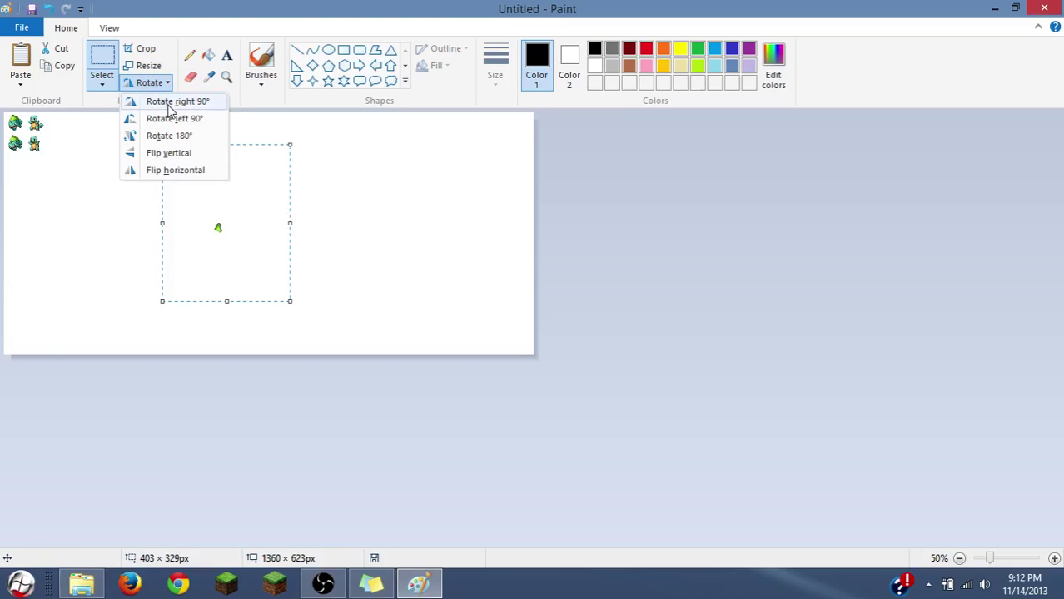
left_click(171, 101)
left_click(154, 82)
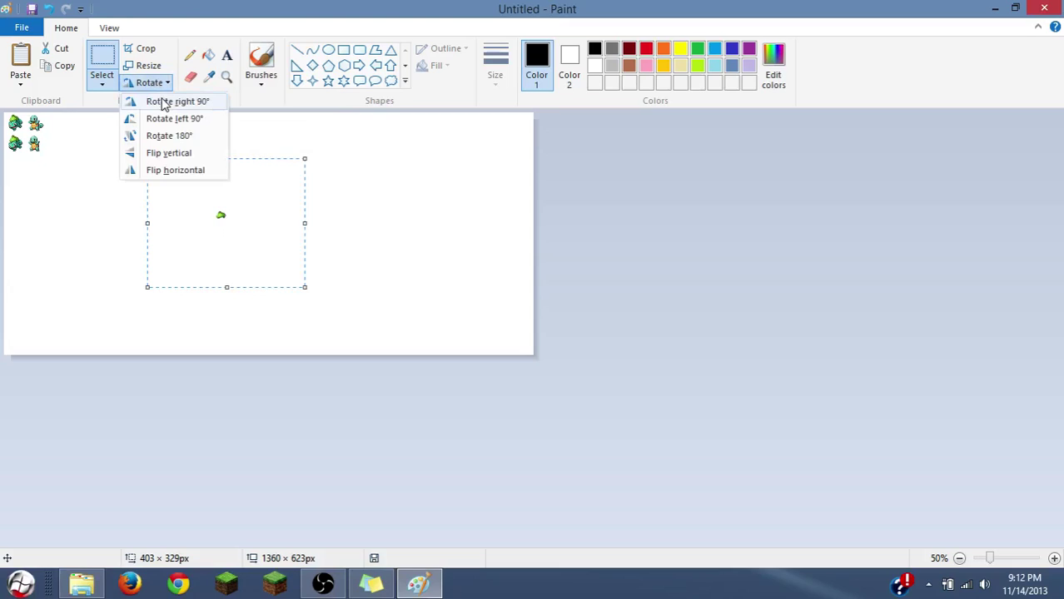
left_click(164, 104)
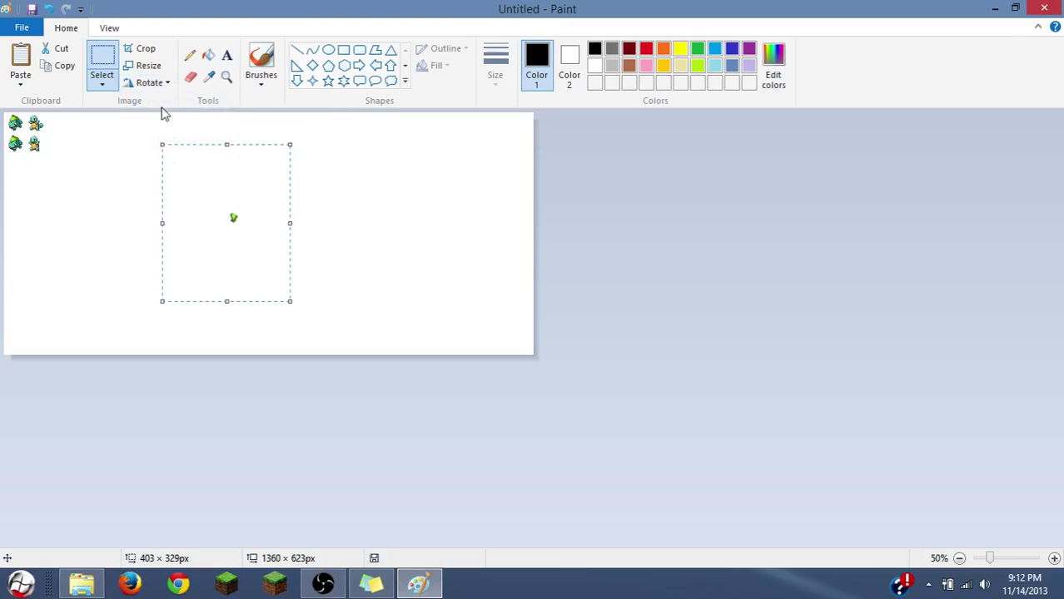
Select the rotated bulb more tightly and move it directly below the lower Bulbasaur
left_click(263, 238)
left_click_drag(247, 239, 14, 167)
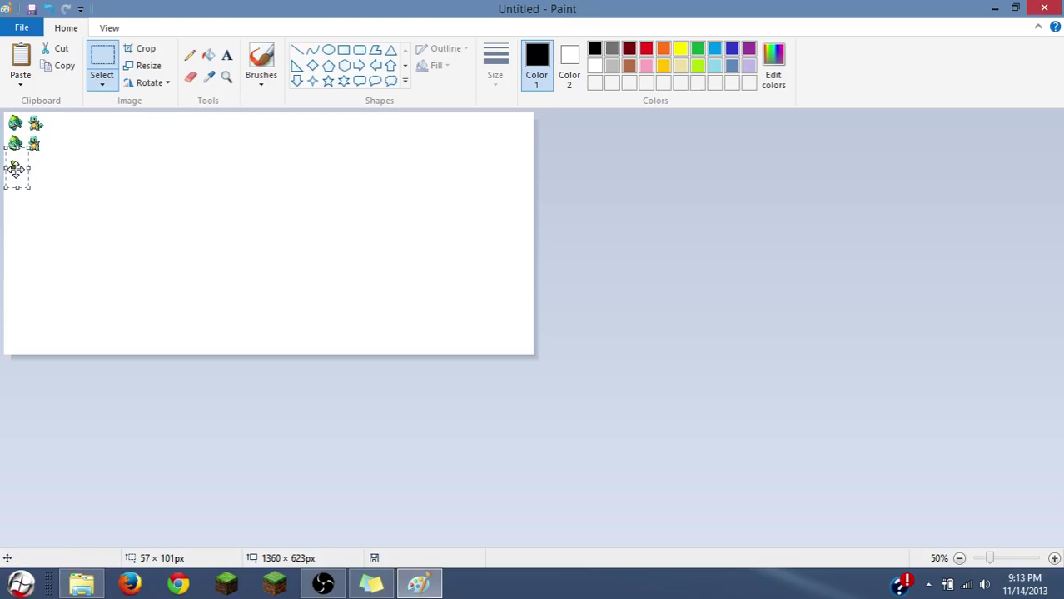
left_click(187, 208)
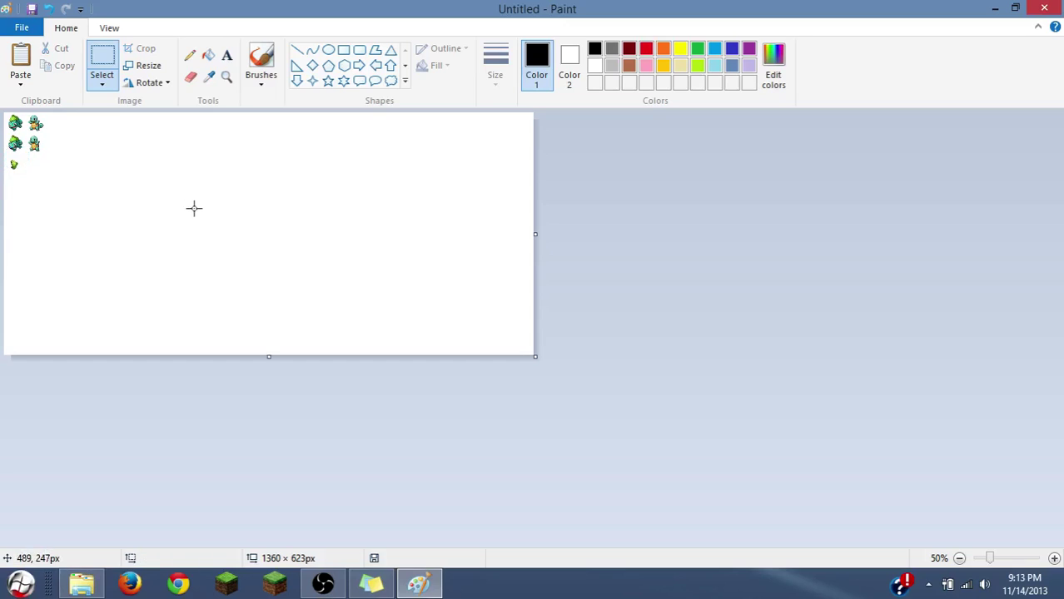
Move the rotated bulb farther right across the empty space in its row
left_click(225, 76)
left_click(18, 150)
left_click(20, 155)
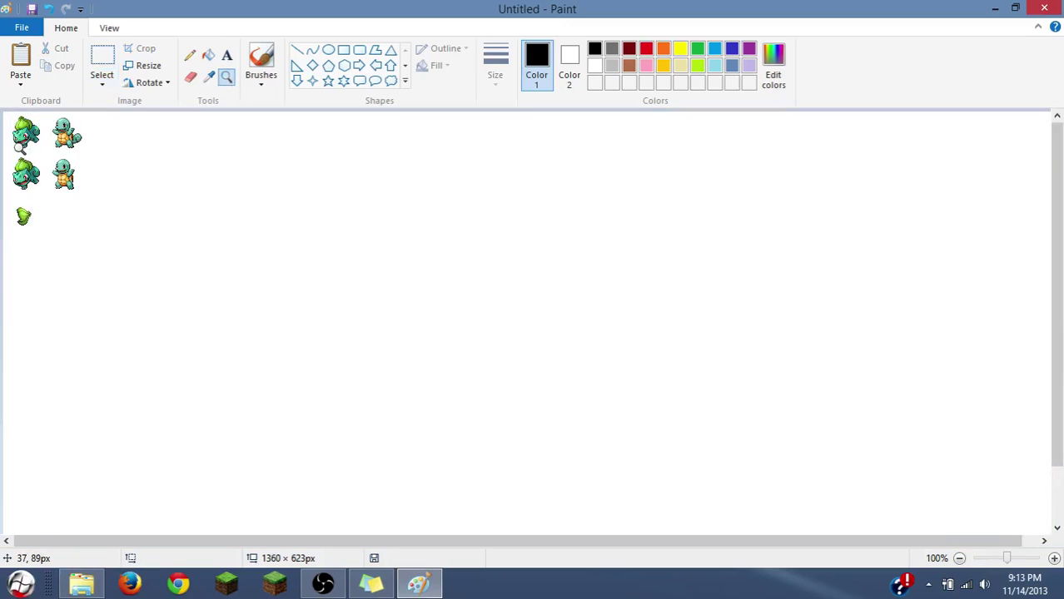
left_click(28, 297)
left_click(28, 297)
left_click(43, 245)
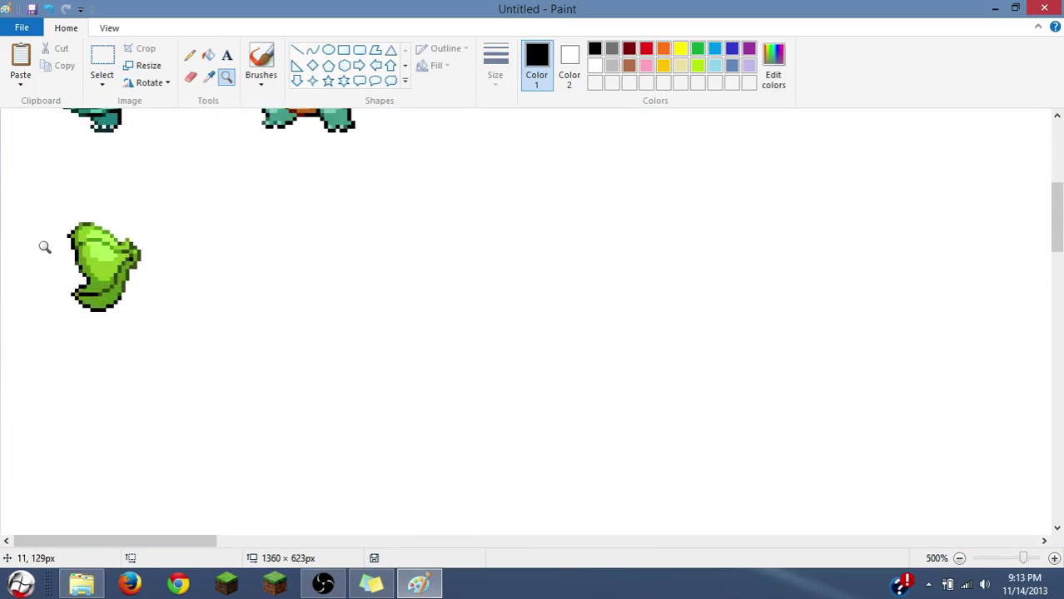
left_click(33, 237)
left_click(31, 234)
left_click(32, 234)
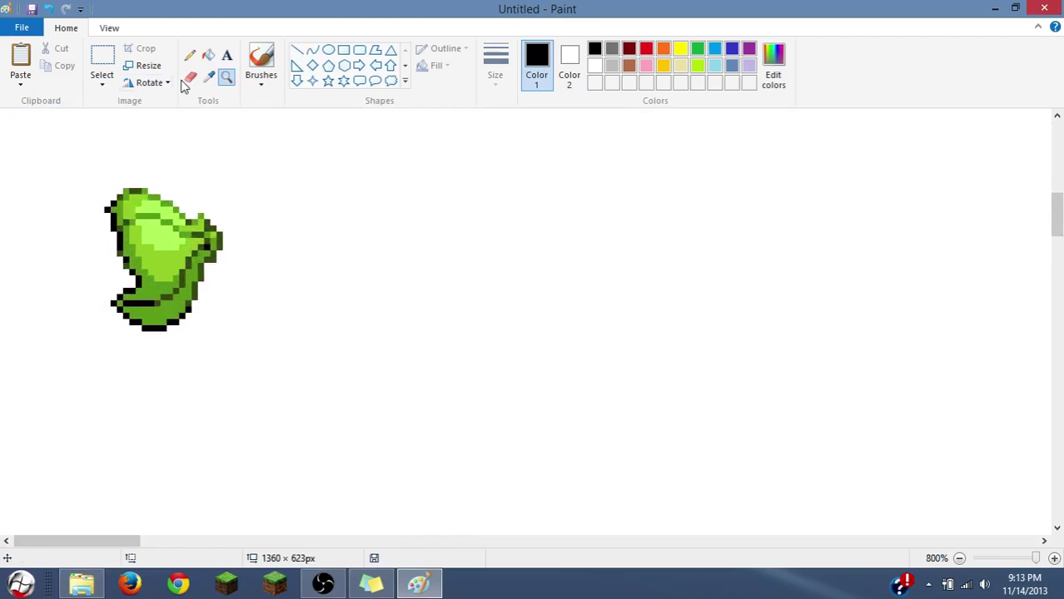
left_click(106, 55)
left_click_drag(64, 156, 250, 332)
mouse_move(194, 297)
left_mouse_down()
mouse_move(612, 316)
mouse_move(587, 312)
left_mouse_up()
left_click(812, 220)
Move the tailless Squirtle below the lower Bulbasaur, to the left of the rotated bulb
scroll(707, 274, "up", 5)
left_click_drag(630, 397, 371, 110)
left_click_drag(522, 234, 217, 358)
scroll(262, 282, "down", 4)
scroll(238, 223, "up", 2)
left_click(453, 226)
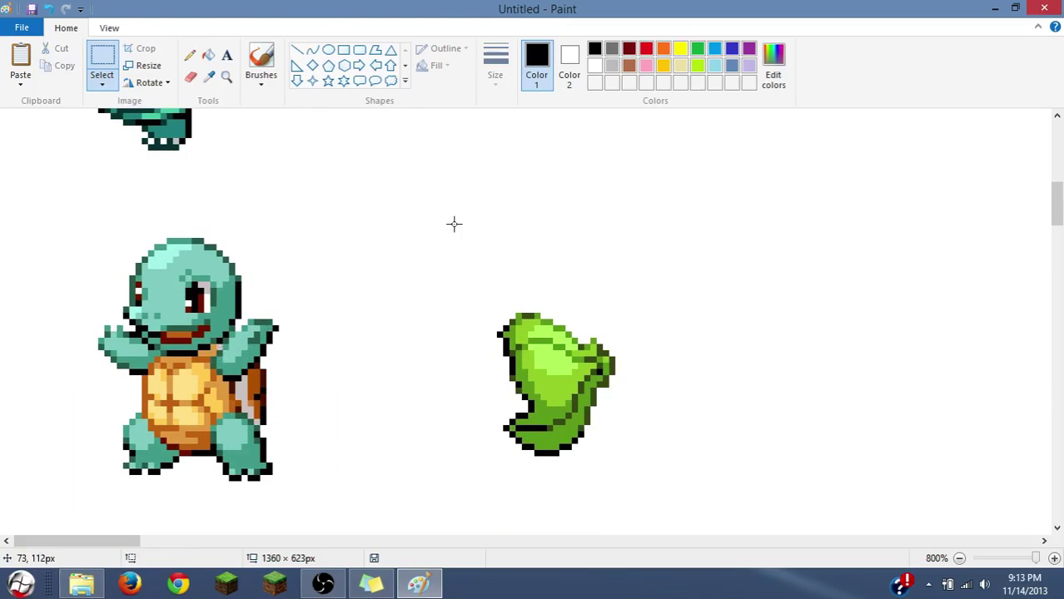
scroll(427, 242, "down", 2)
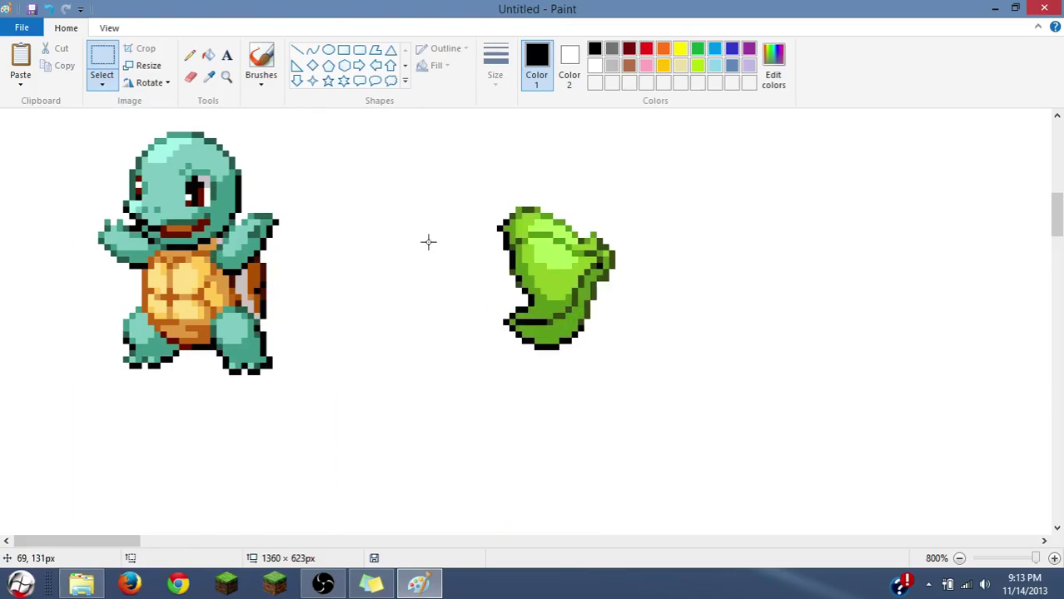
Erase the brown shell behind the tailless Squirtle with the white Pencil and fill its grey rim with white
left_click(190, 55)
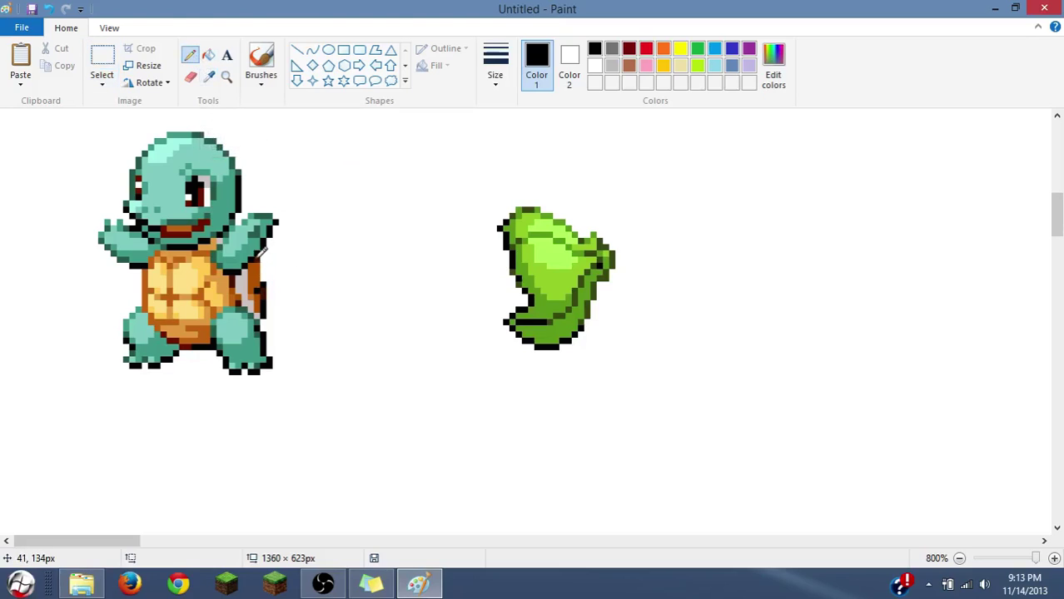
left_click(263, 284)
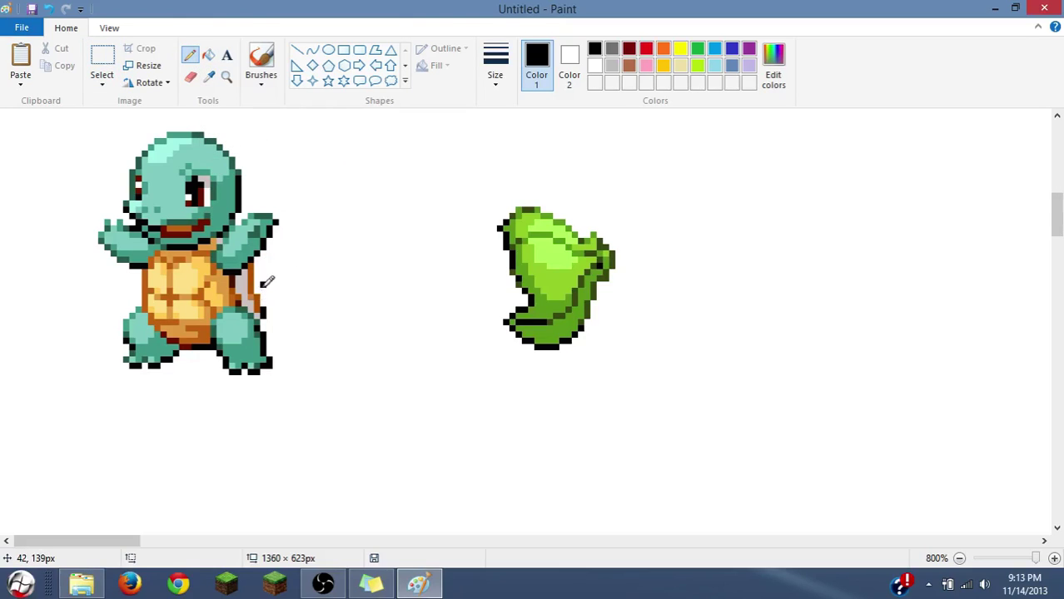
key("ctrl+z")
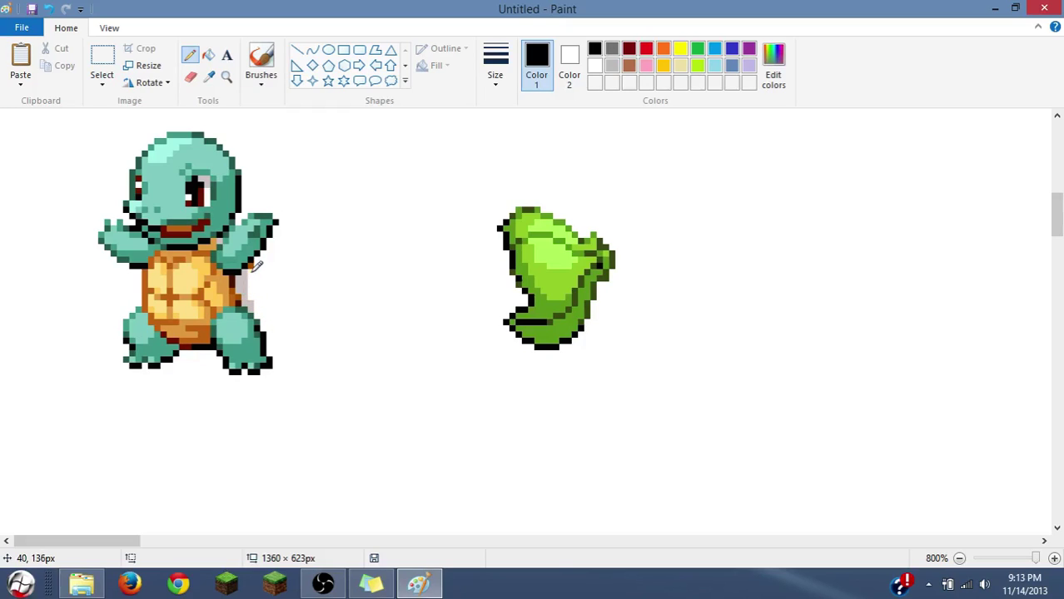
left_click(208, 54)
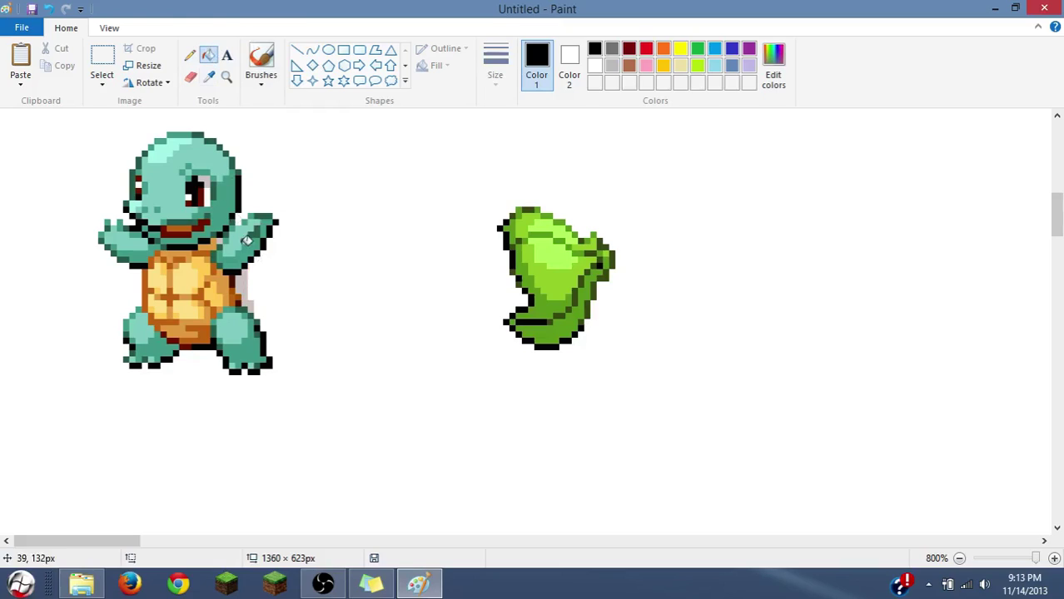
right_click(242, 282)
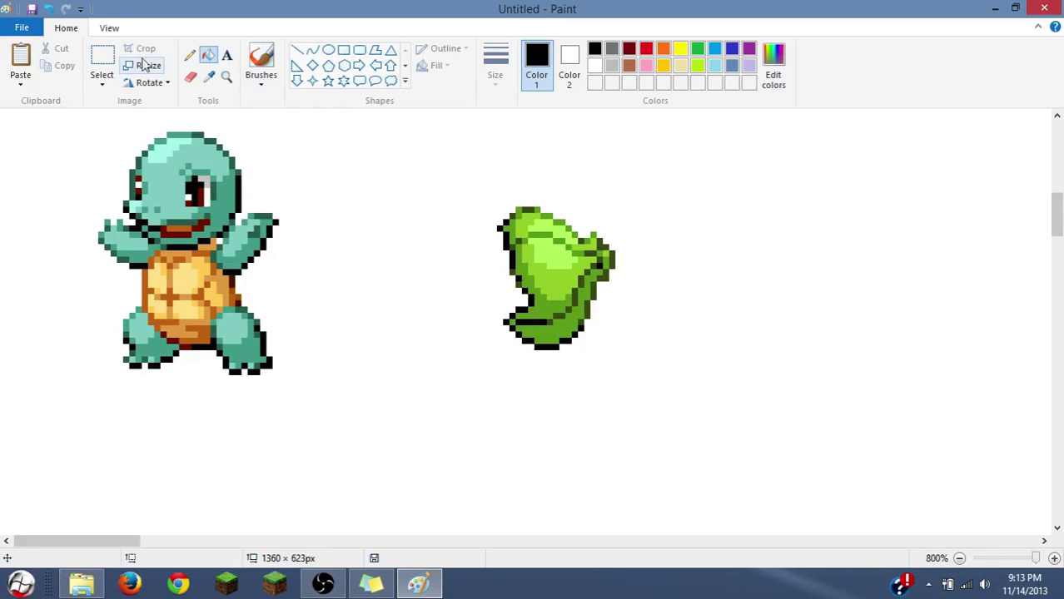
left_click(189, 55)
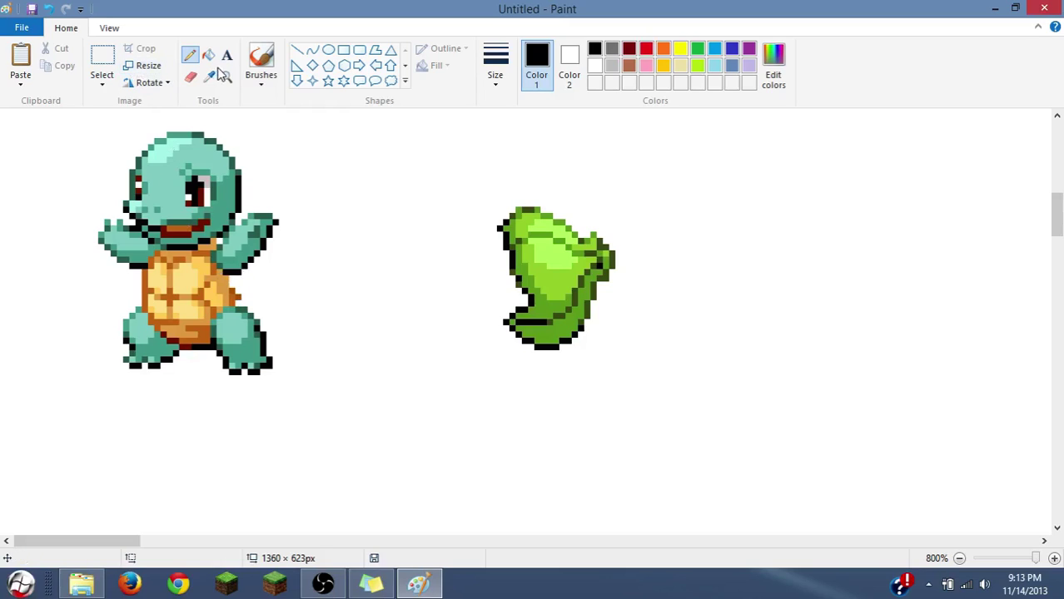
Move the shell-less Squirtle over the bulb and adjust its position so the bulb sits on its back
left_click(102, 67)
mouse_move(81, 127)
left_mouse_down()
mouse_move(190, 202)
mouse_move(271, 366)
mouse_move(299, 391)
left_mouse_up()
left_click_drag(221, 336, 506, 344)
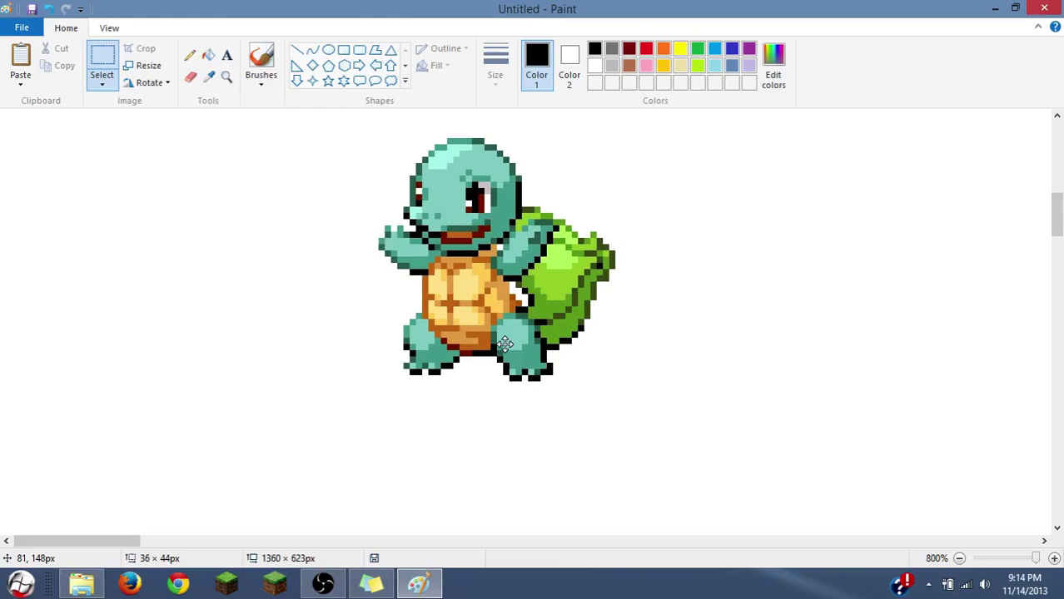
left_click_drag(505, 344, 505, 356)
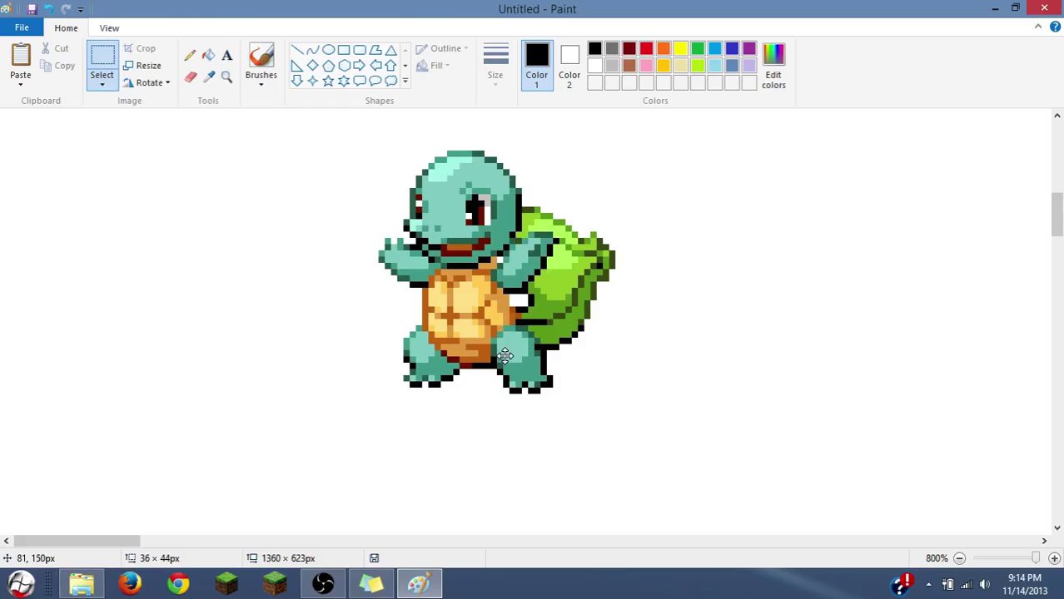
left_click_drag(505, 356, 505, 358)
left_click_drag(505, 358, 502, 347)
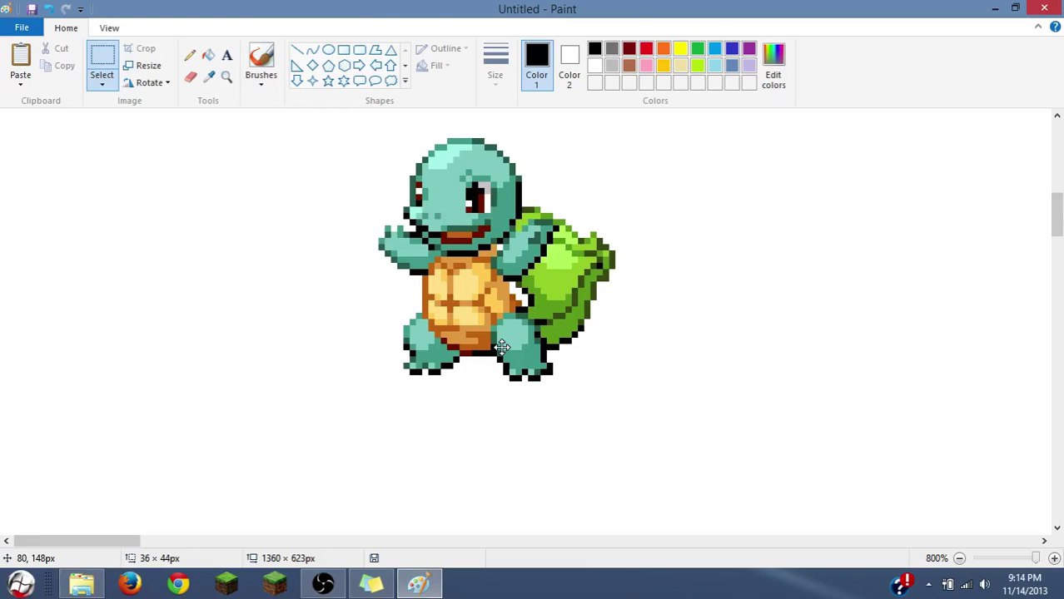
left_click_drag(502, 347, 502, 347)
left_click(802, 368)
Sample the bulb's darker green and fill the white gap between Squirtle's body and the bulb with it
scroll(675, 395, "up", 2)
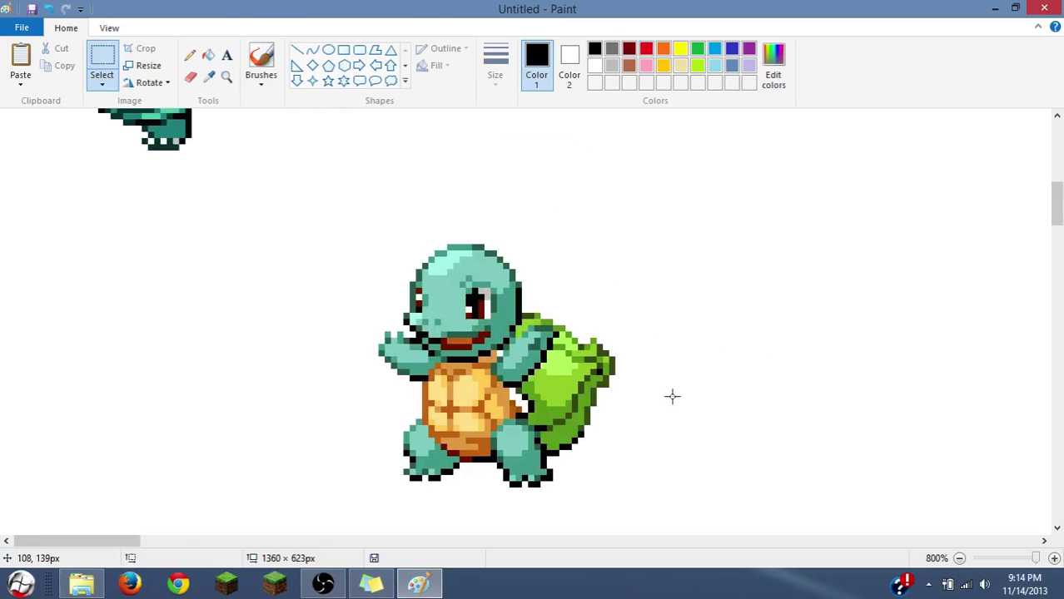
left_click(209, 77)
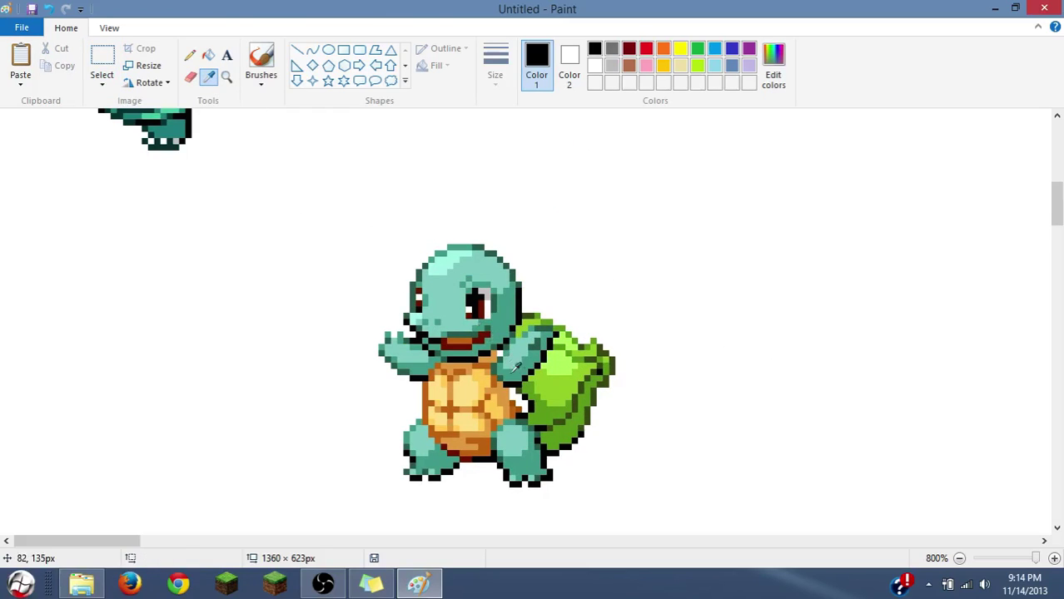
left_click(543, 402)
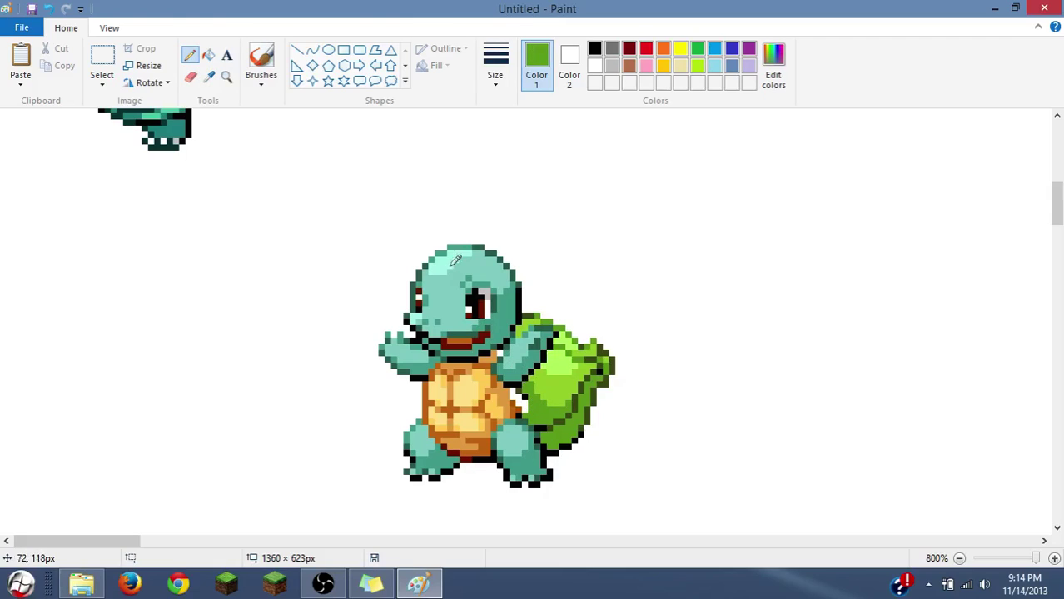
left_click(208, 55)
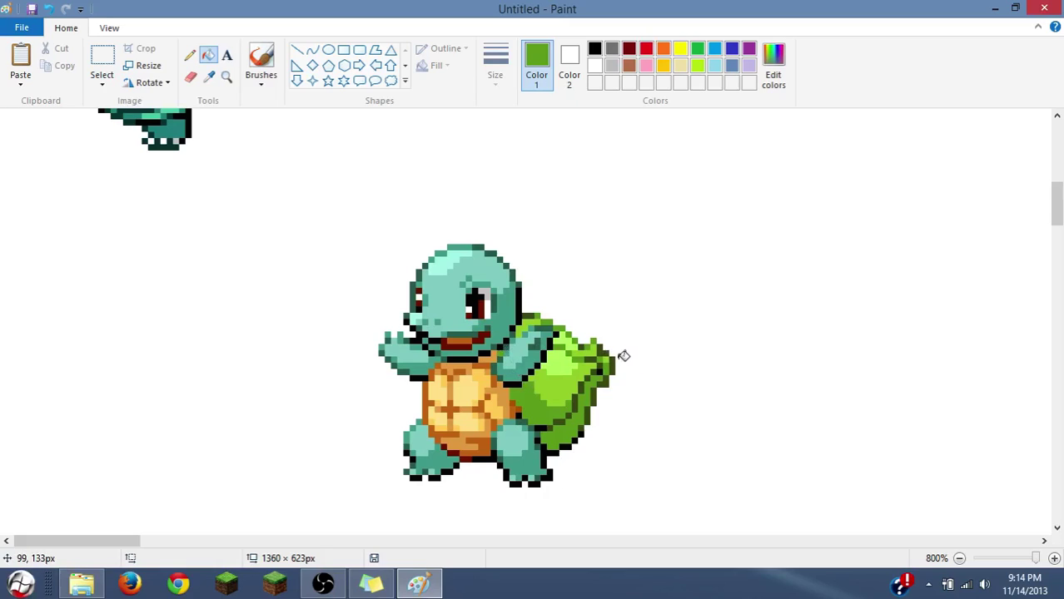
Undo the green gap fill and Squirtle's placement over the bulb, and return to the Select tool
left_click(208, 77)
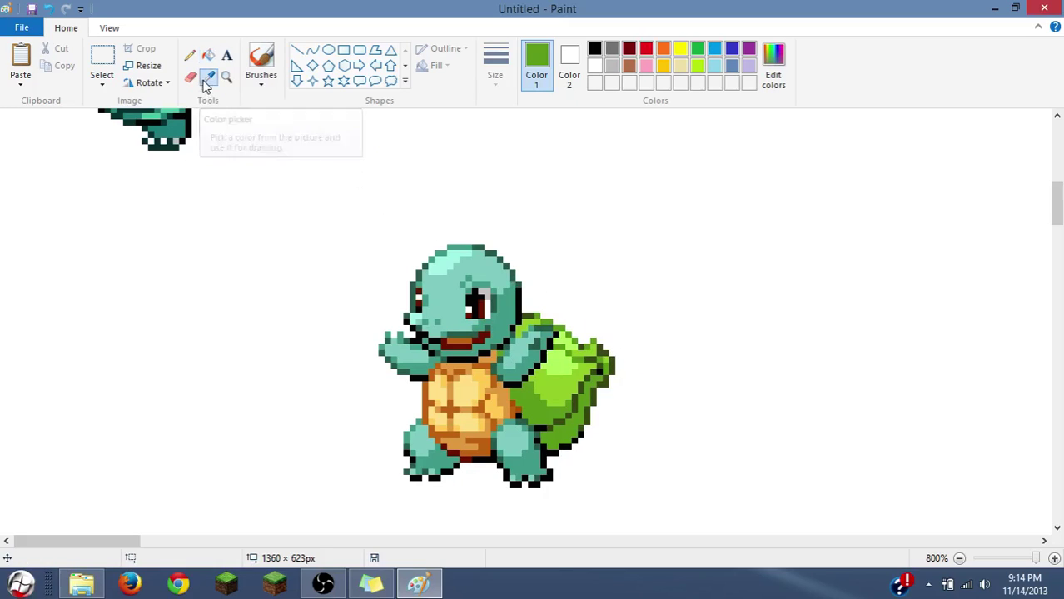
left_click(534, 316)
key("ctrl+z")
key("ctrl+z")
key("ctrl+z")
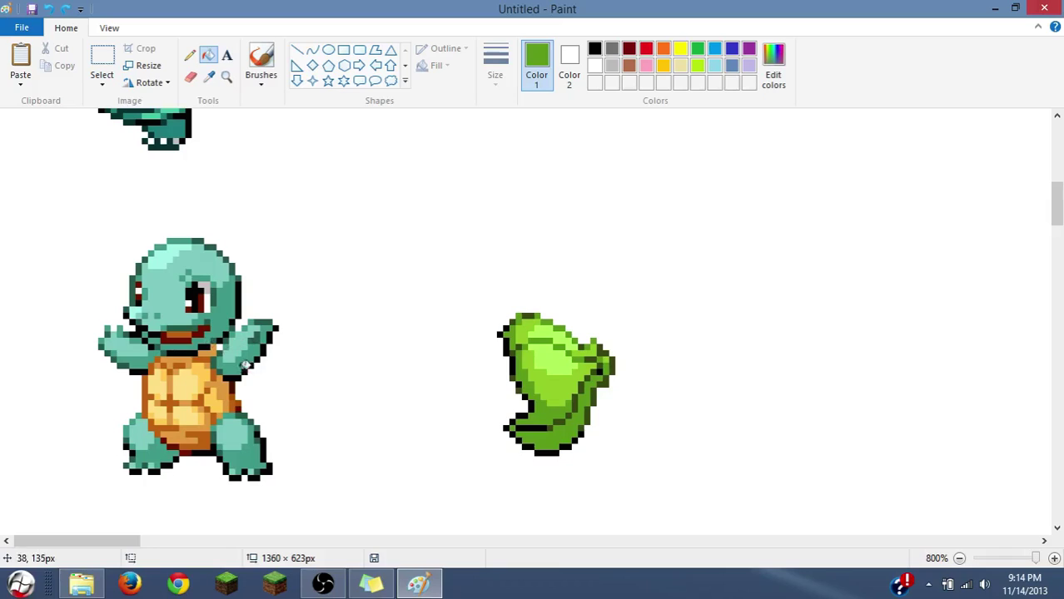
left_click(101, 58)
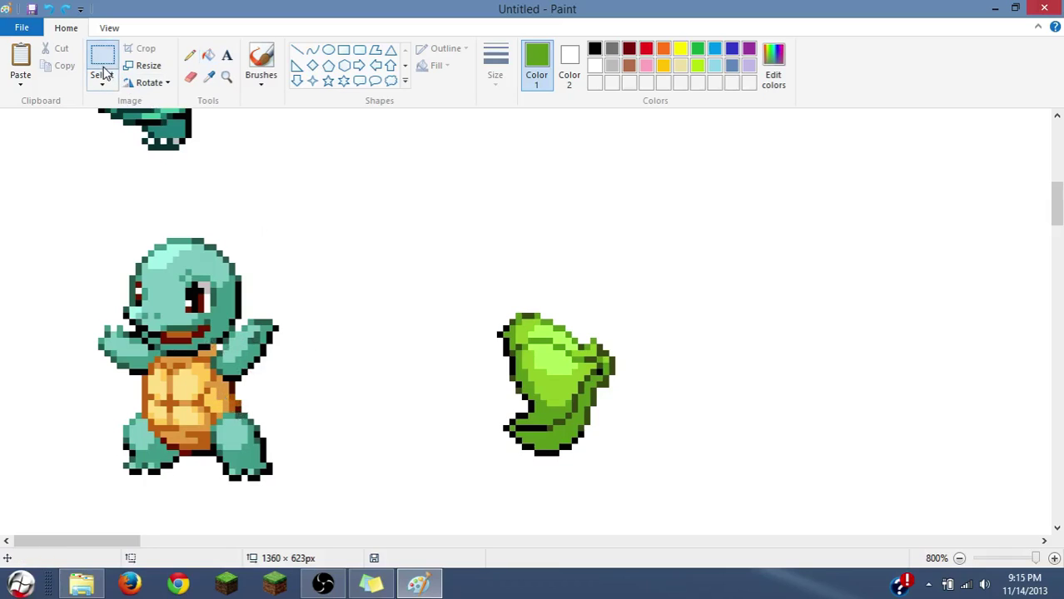
left_click_drag(47, 216, 347, 520)
left_click_drag(259, 449, 523, 463)
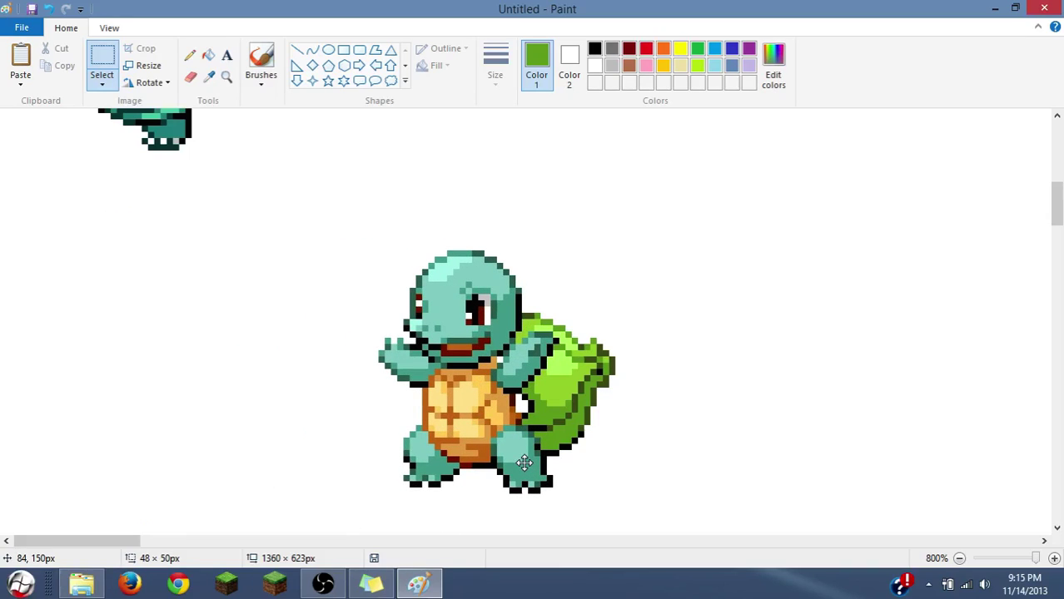
left_click(732, 441)
key("ctrl+z")
Place the shell-less Squirtle over the bulb so the bulb sits on its back, and shift the combined sprite up and to the left
left_click_drag(313, 216, 52, 494)
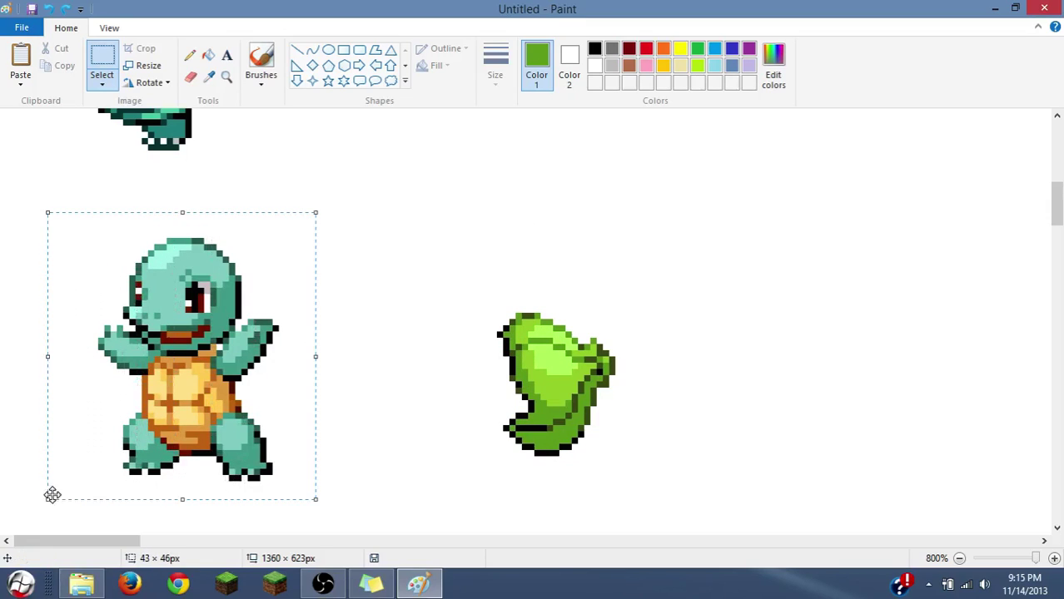
left_click_drag(187, 457, 468, 463)
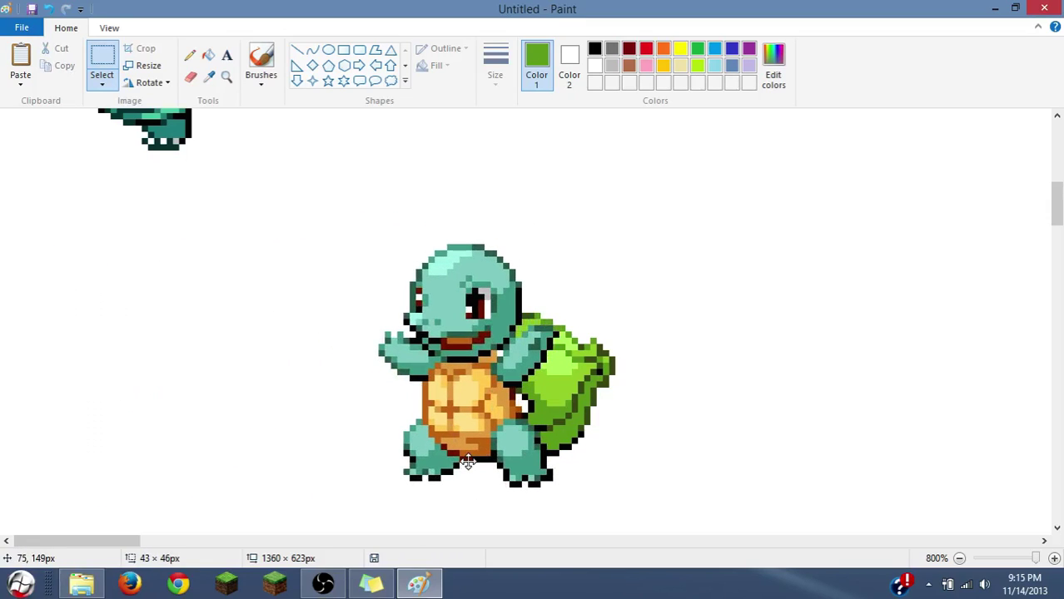
left_click(764, 465)
left_click_drag(657, 509, 298, 219)
left_click_drag(504, 383, 393, 350)
left_click(626, 362)
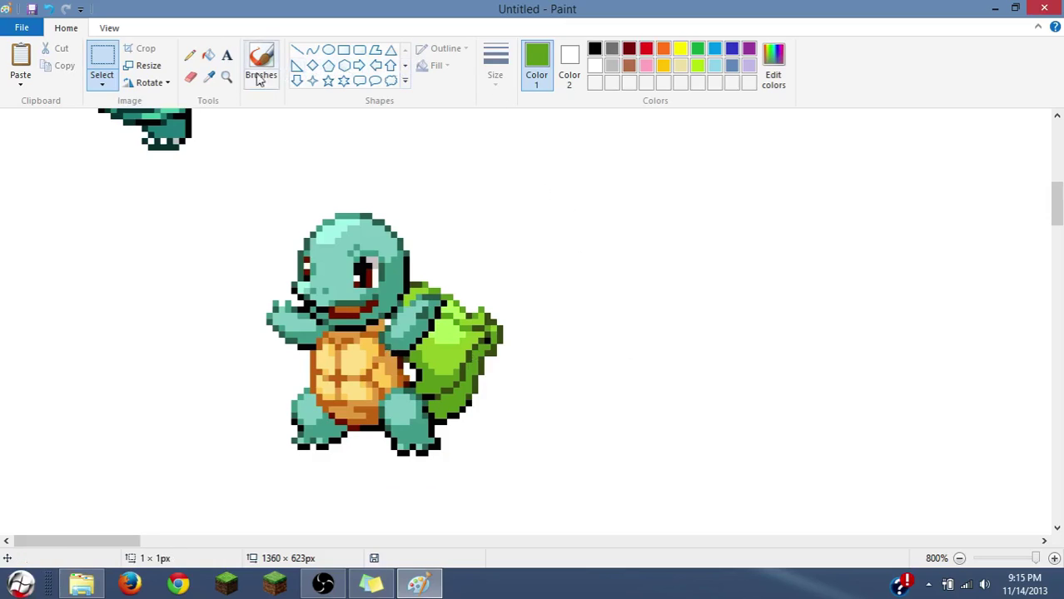
Fill the white gap between Squirtle's body and the bulb with the bulb's darker green
left_click(209, 76)
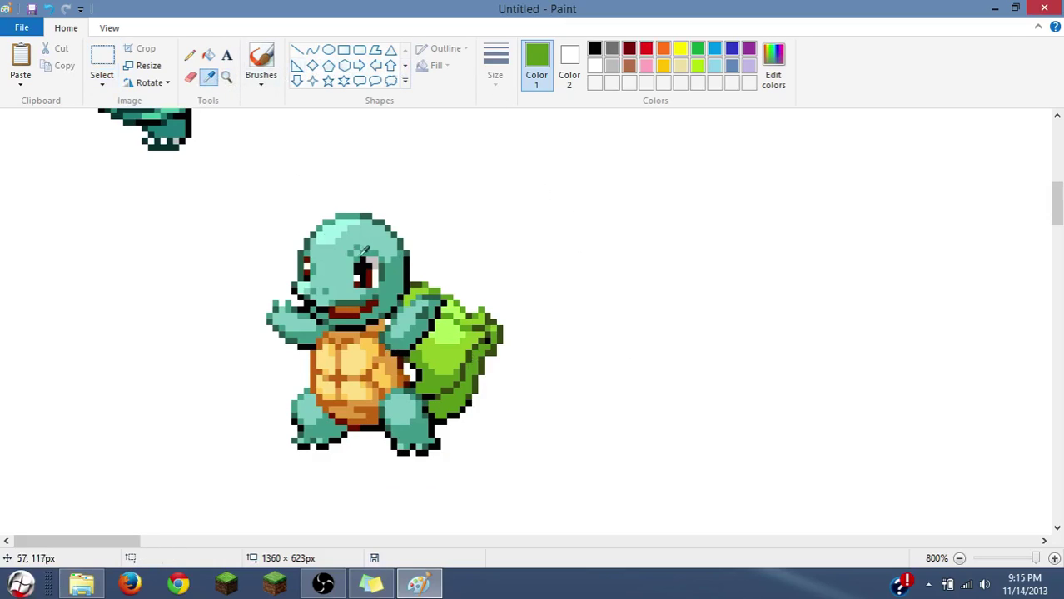
left_click(420, 355)
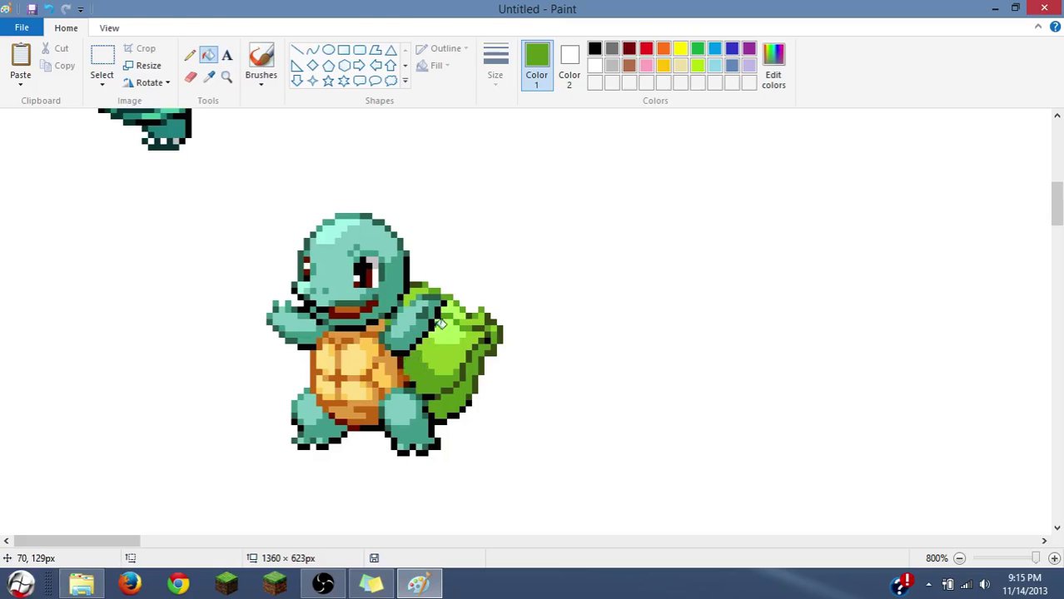
Sample the dark brown at the edge of Squirtle's body as Color 1 and the bulb's dark olive outline as Color 2
left_click(212, 79)
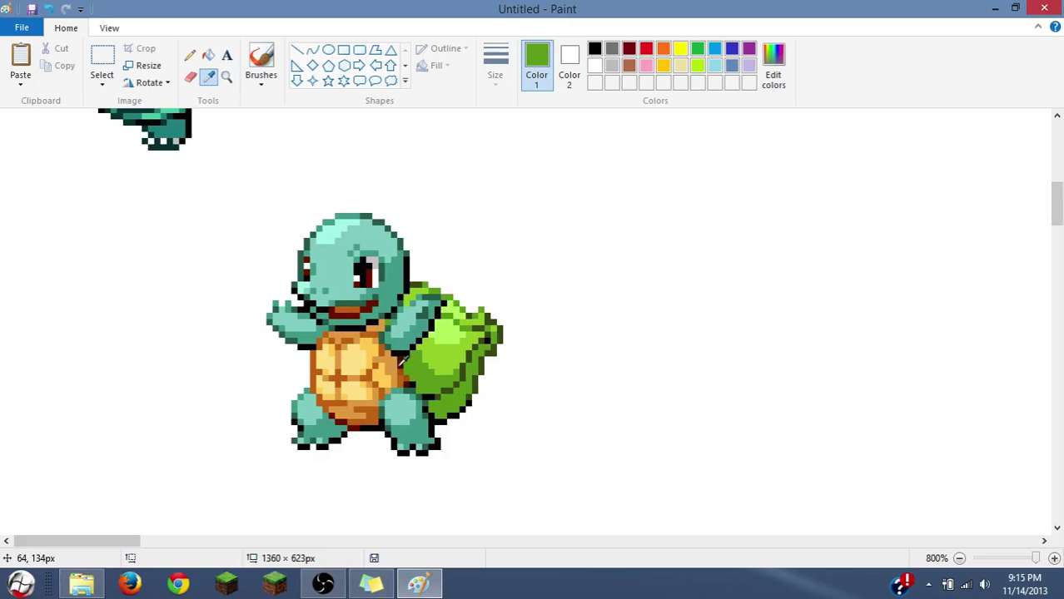
left_click(403, 354)
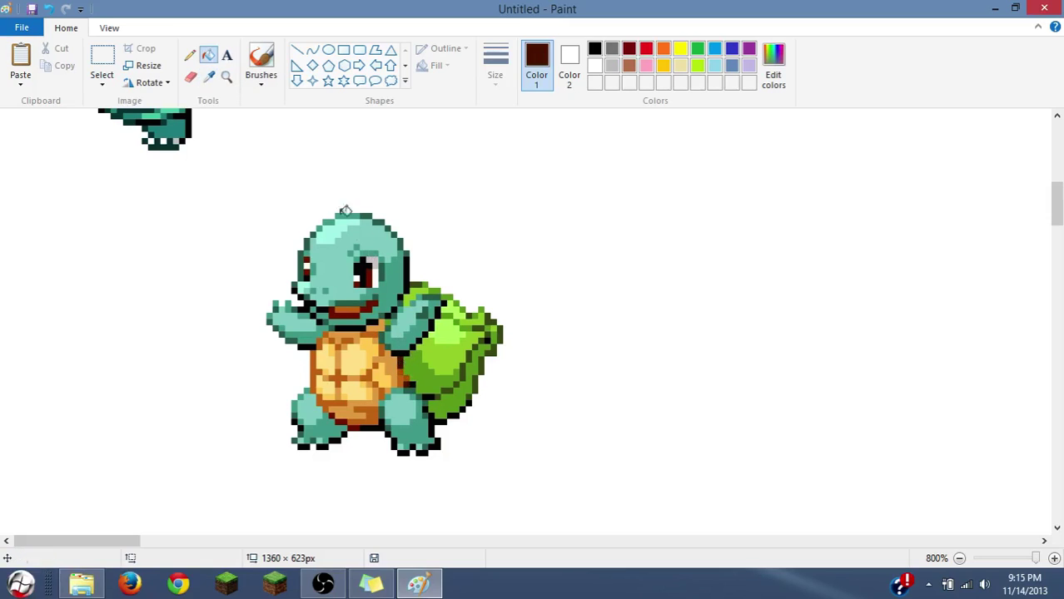
left_click(210, 78)
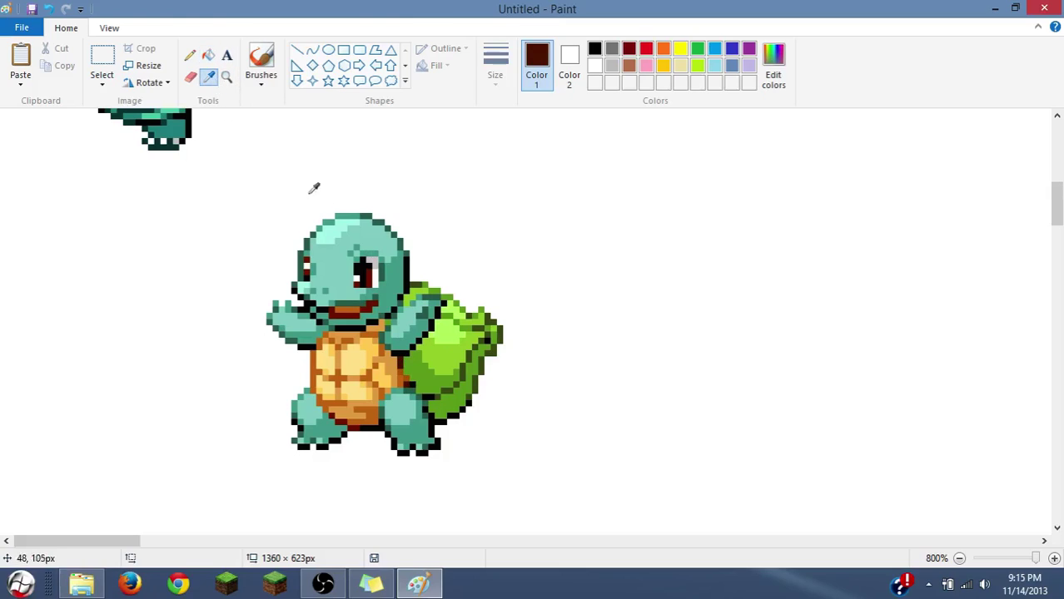
right_click(466, 365)
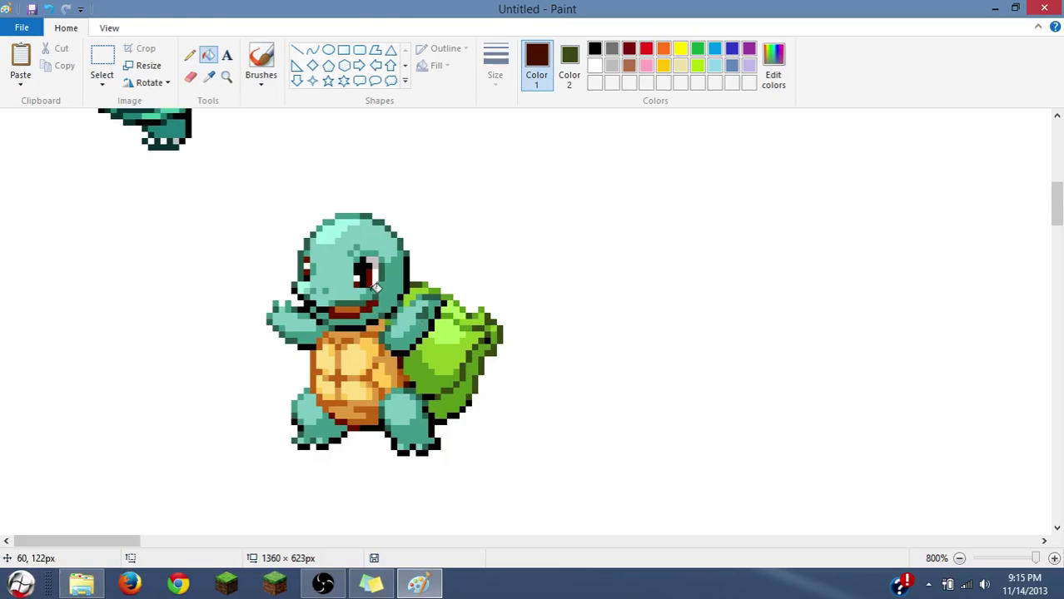
left_click(190, 79)
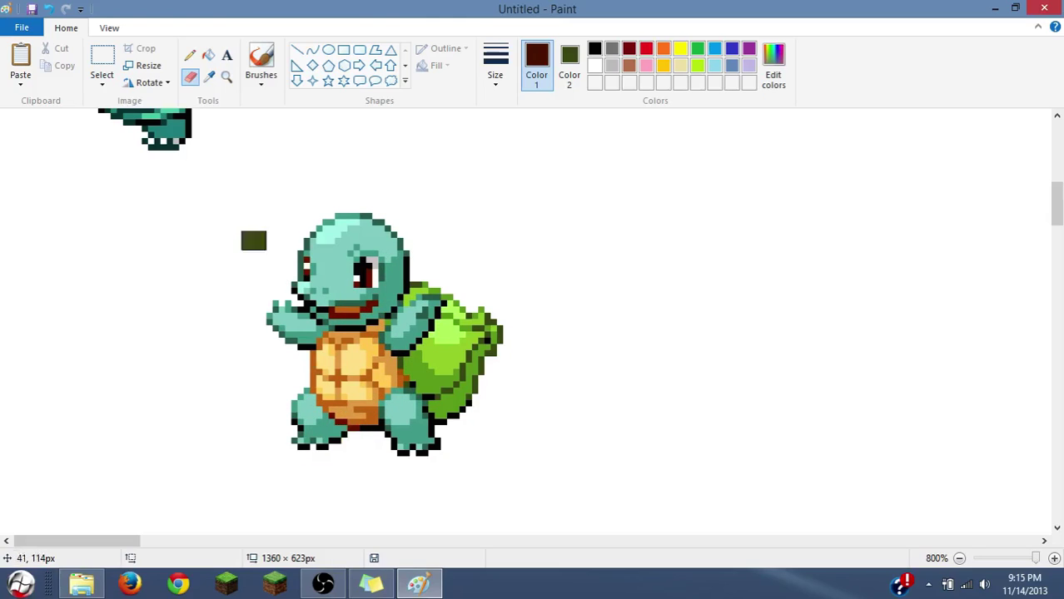
left_click(208, 77)
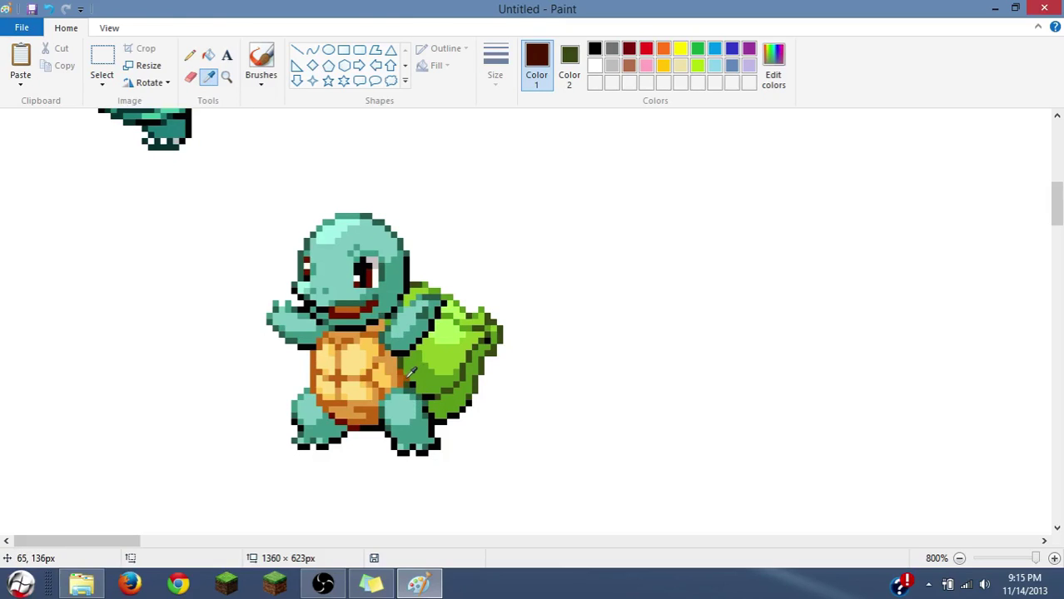
right_click(405, 376)
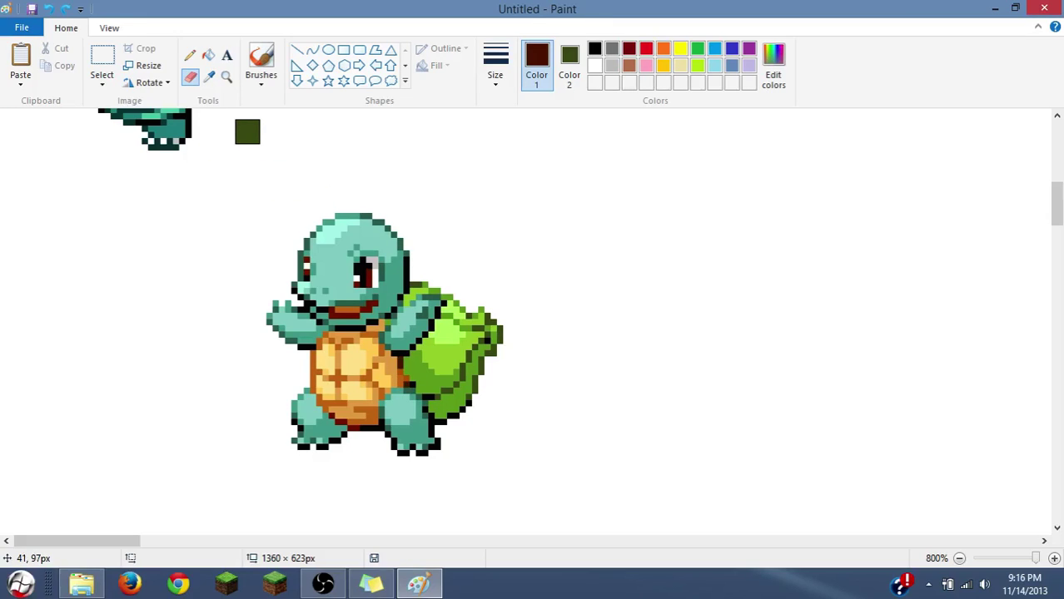
Sample the orange-brown of Squirtle's body edge as Color 1, and replace it with the bulb's darker green
left_click(190, 55)
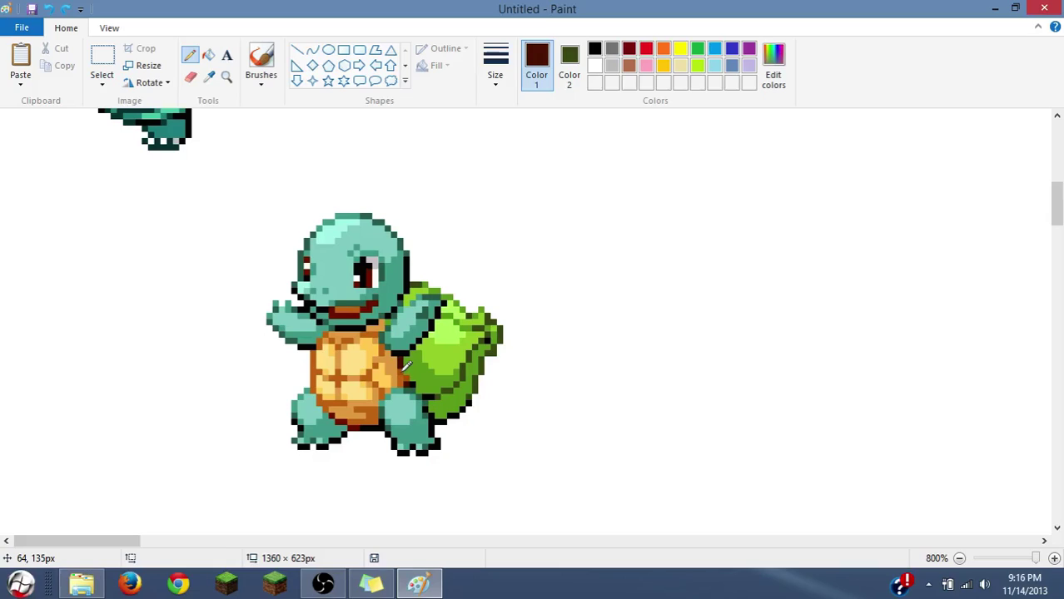
left_click(209, 75)
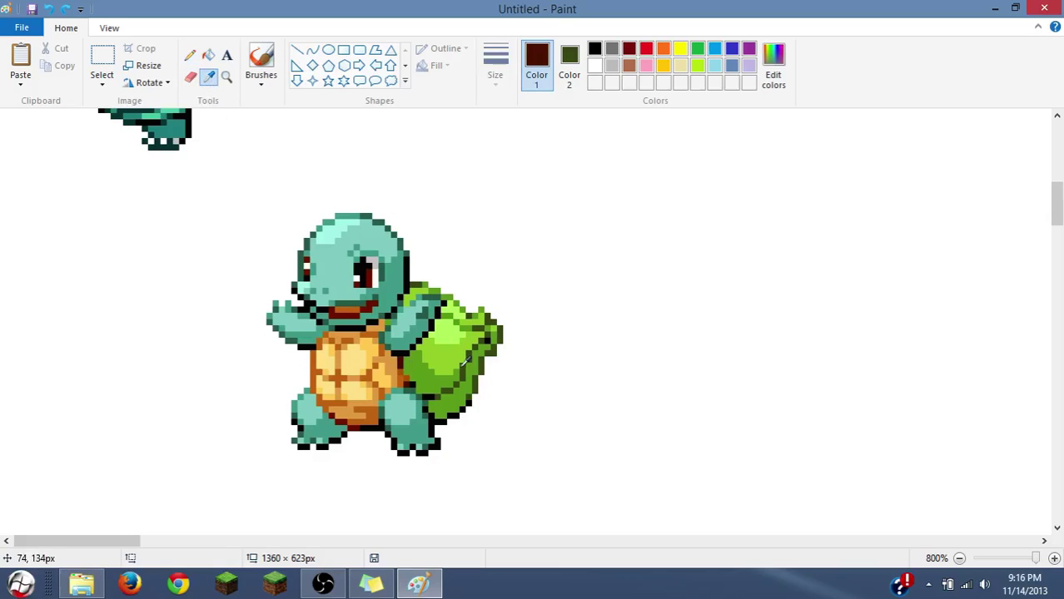
left_click(405, 364)
left_click(190, 76)
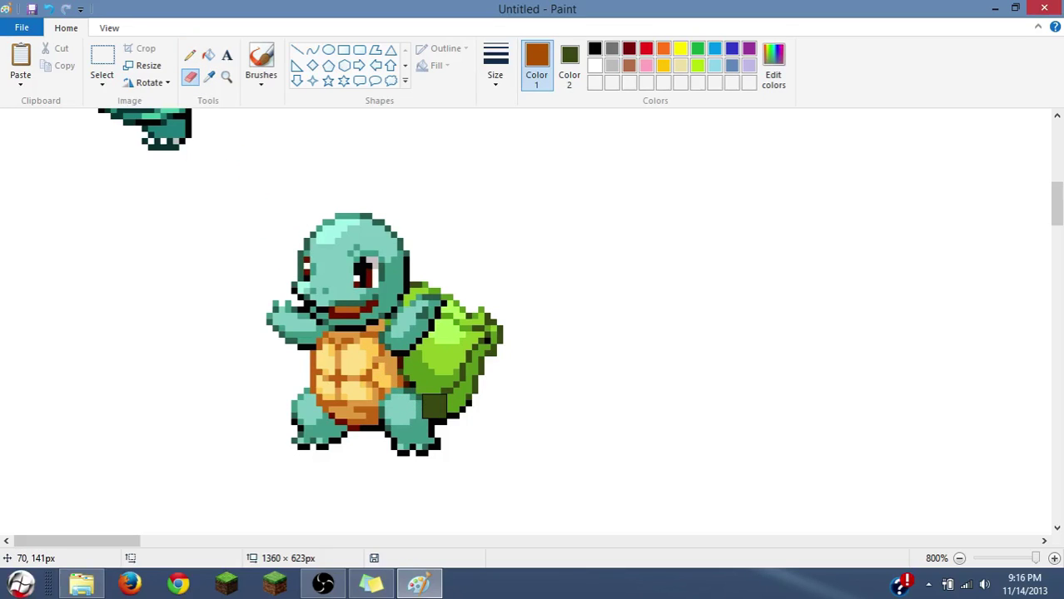
left_click(209, 75)
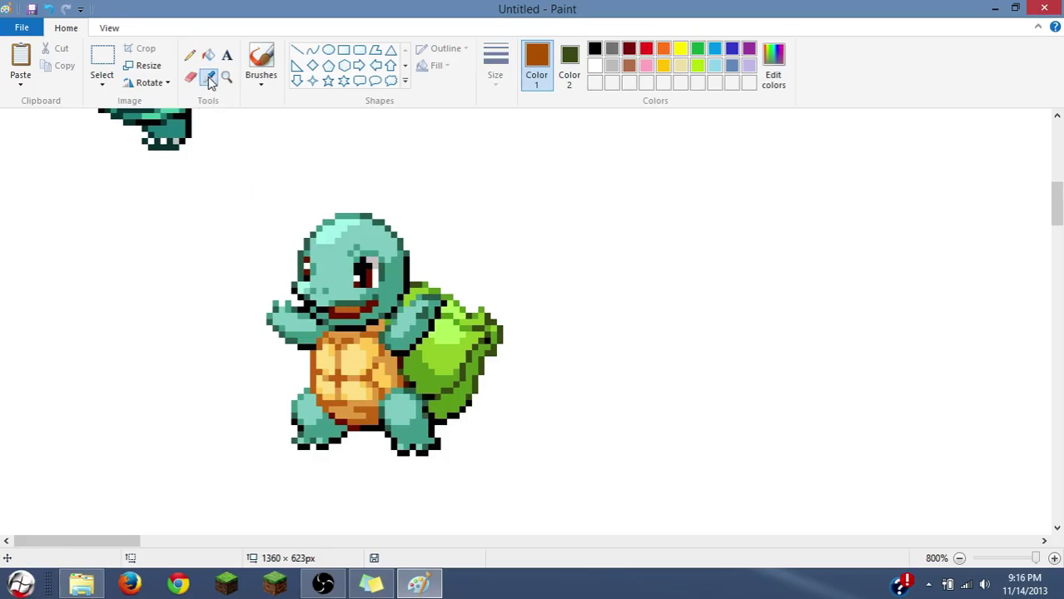
left_click(406, 364)
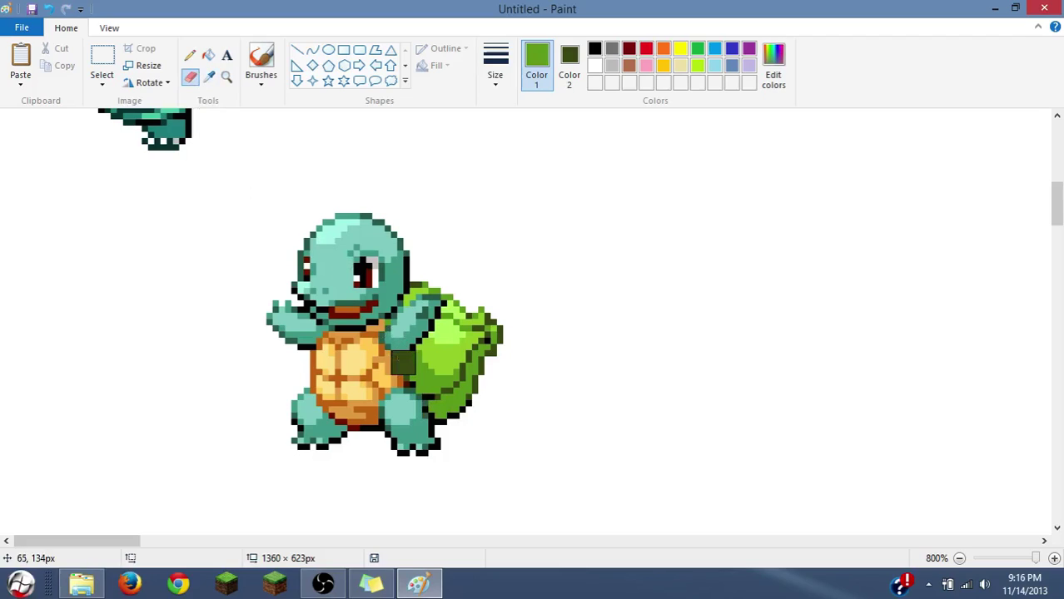
Try to shade the bulb's inner edge beside Squirtle's body in dark olive using the Eraser
left_click(212, 80)
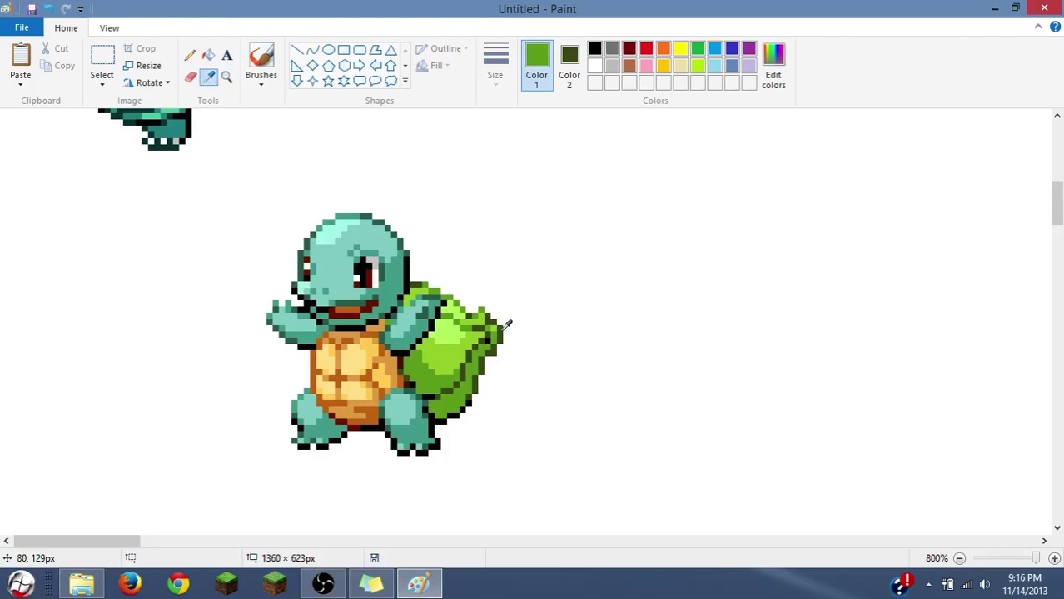
left_click(503, 329)
left_click_drag(408, 370, 402, 337)
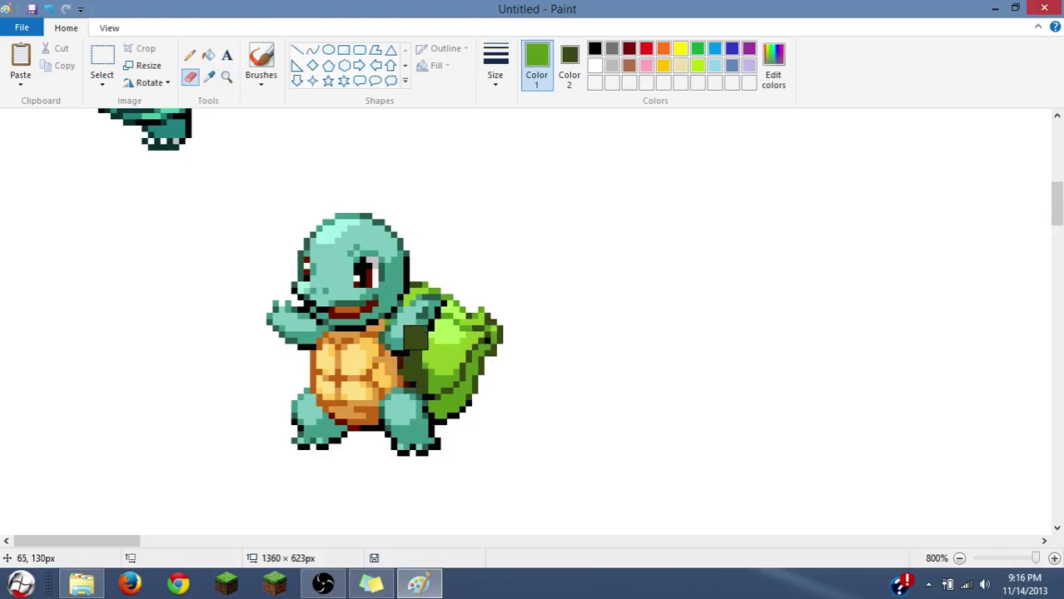
Sample the dark brown at the edge of Squirtle's body as Color 1 and the bulb's black outline as Color 2
left_click(209, 77)
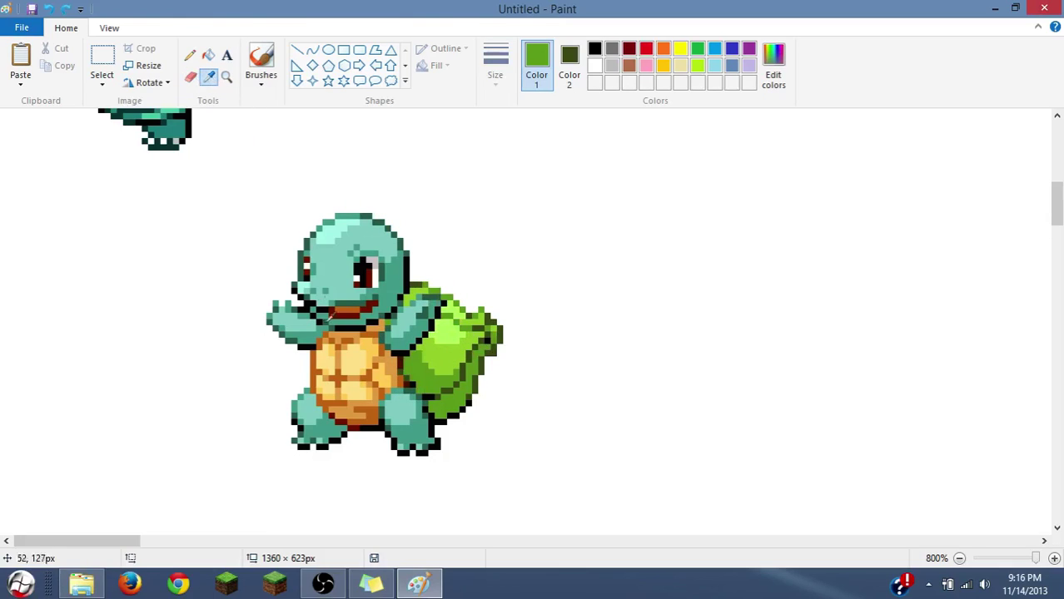
left_click(402, 360)
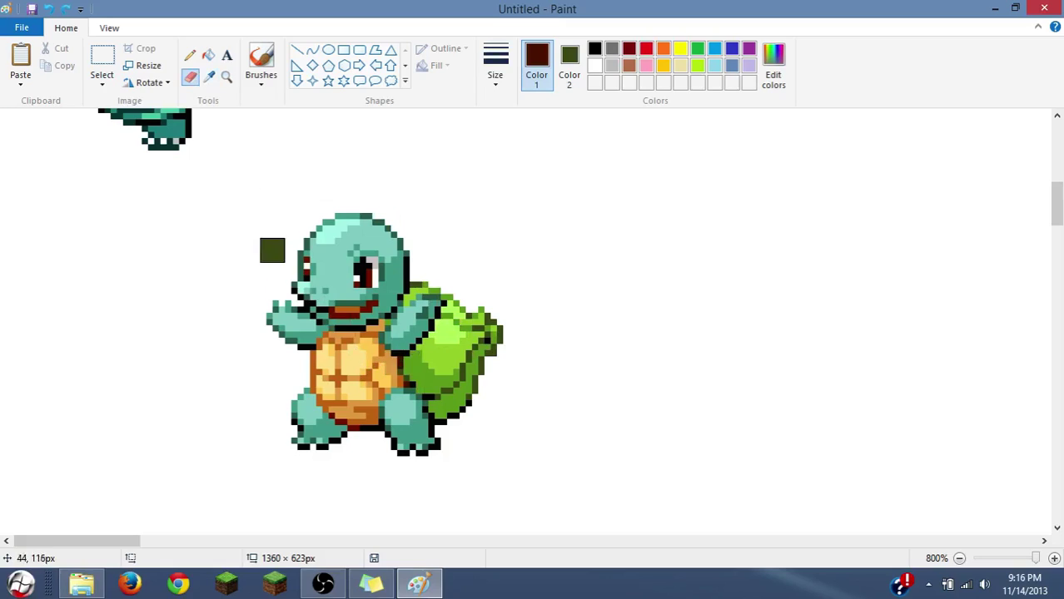
left_click(209, 77)
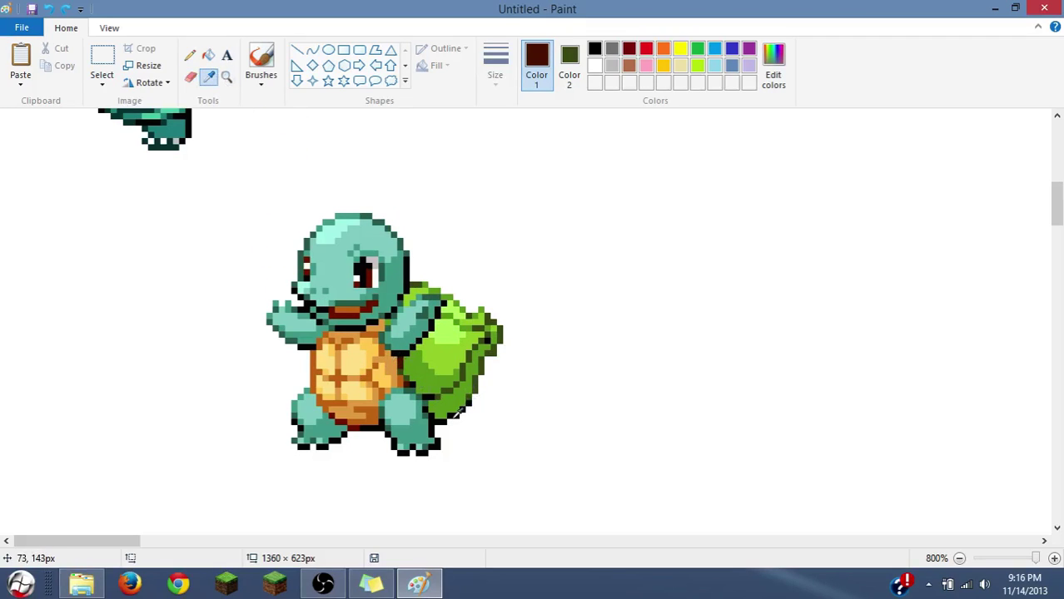
right_click(457, 410)
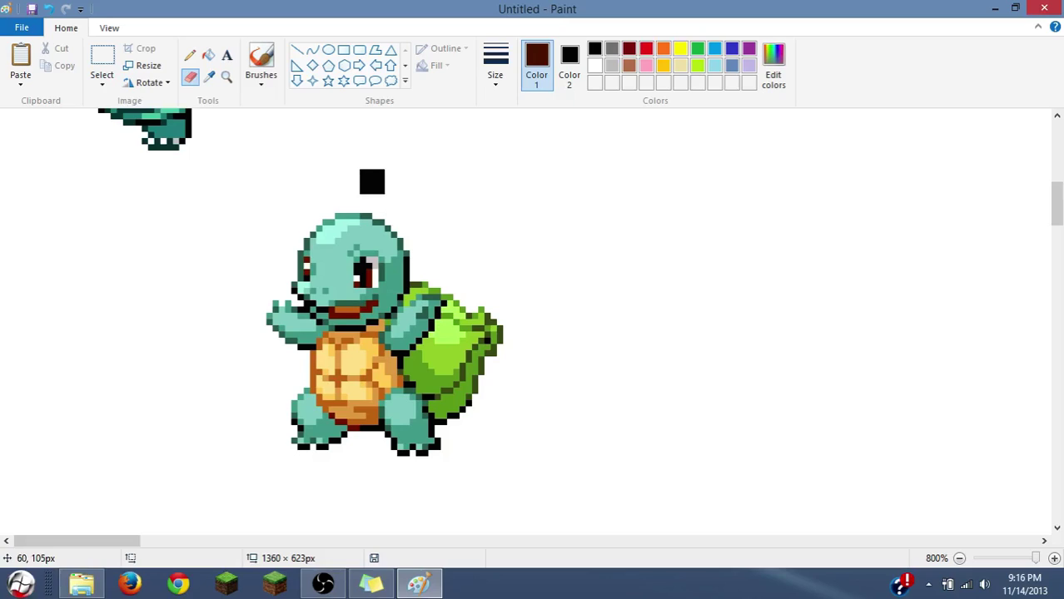
left_click(209, 77)
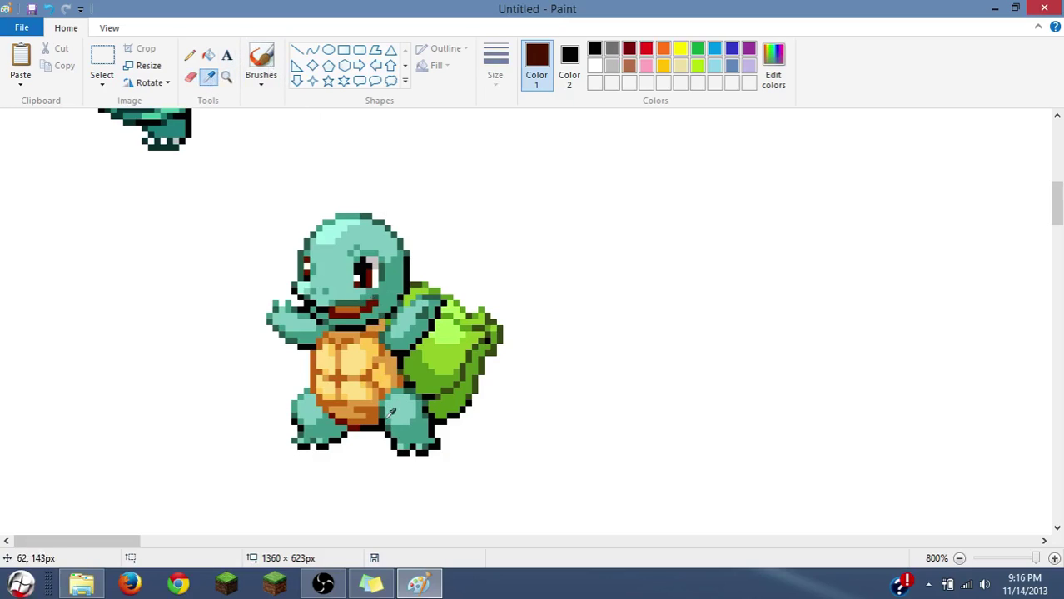